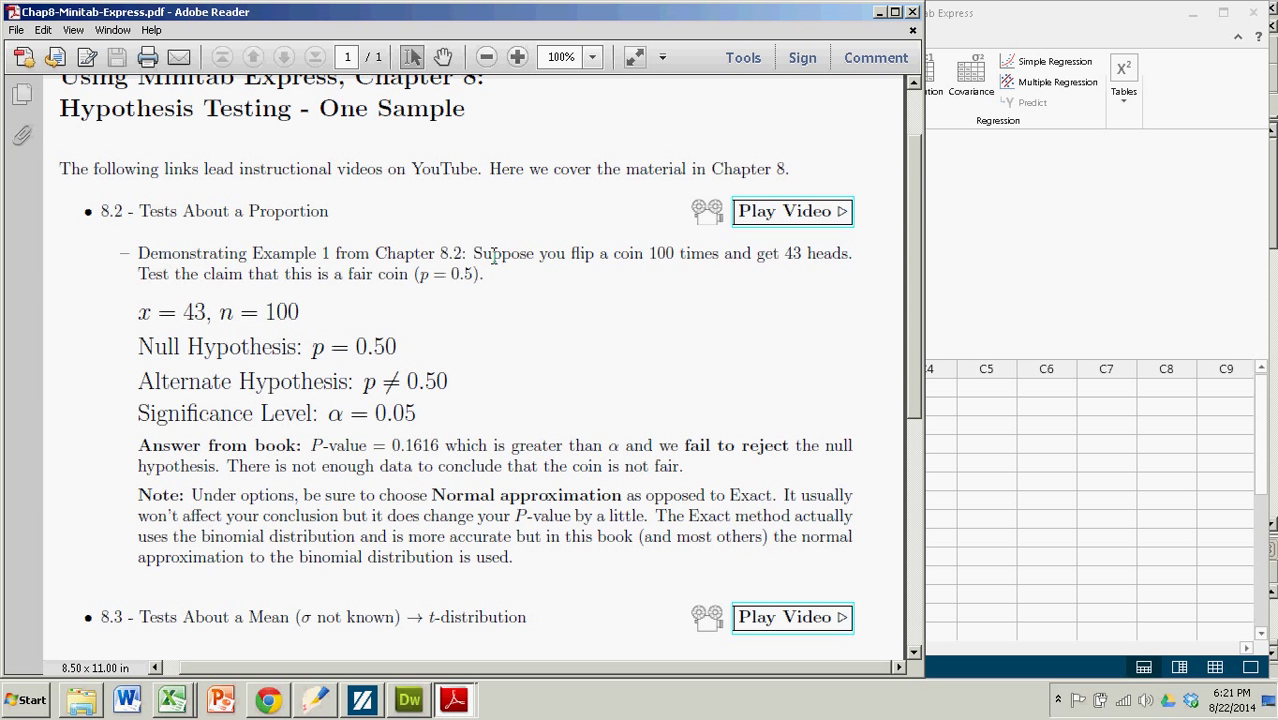
# - In the PDF notes, highlight the 43 heads in 100 flips statement and the fair-coin claim p = 0.5
pyautogui.moveTo(473, 253); pyautogui.dragTo(836, 258)
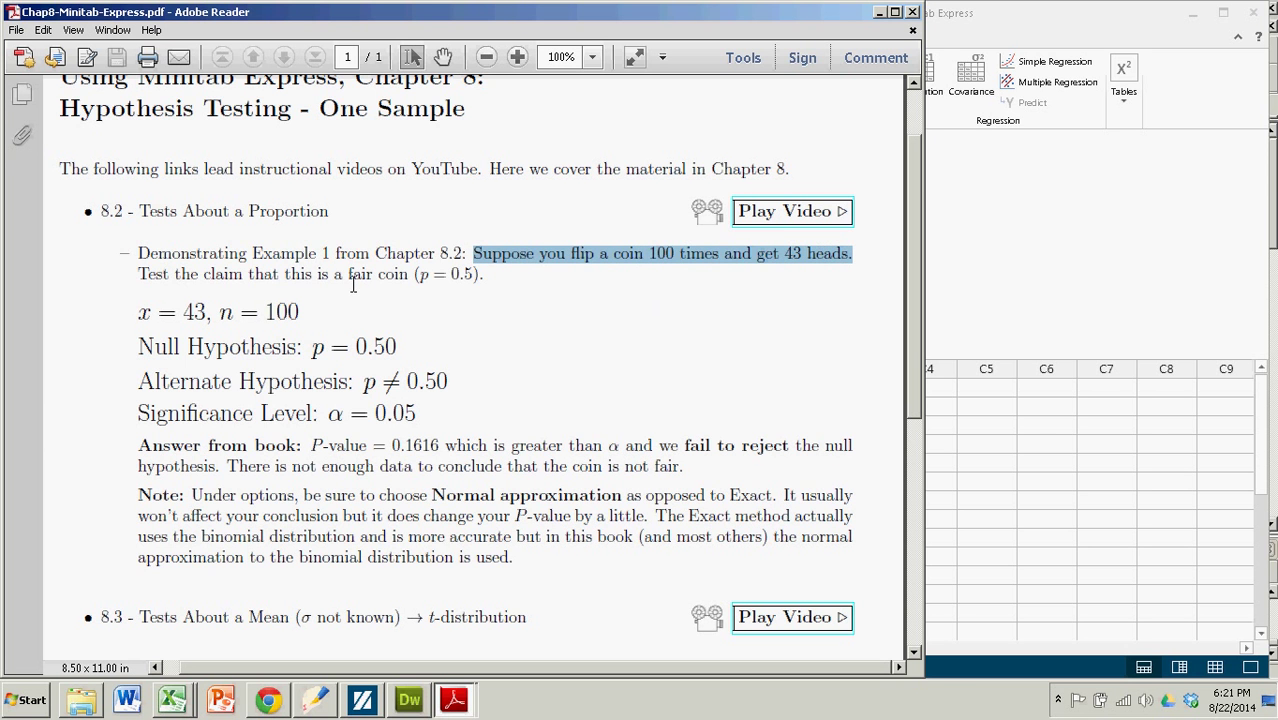
pyautogui.moveTo(139, 275); pyautogui.dragTo(484, 276)
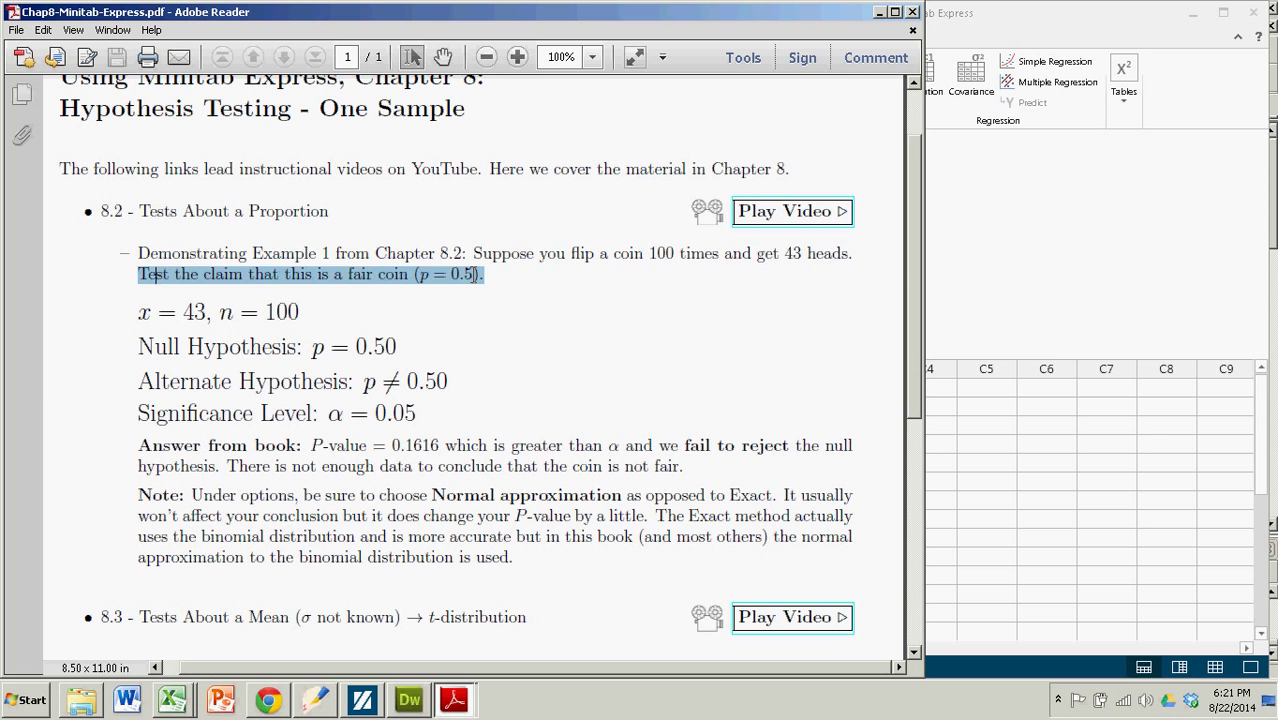
pyautogui.click(558, 334)
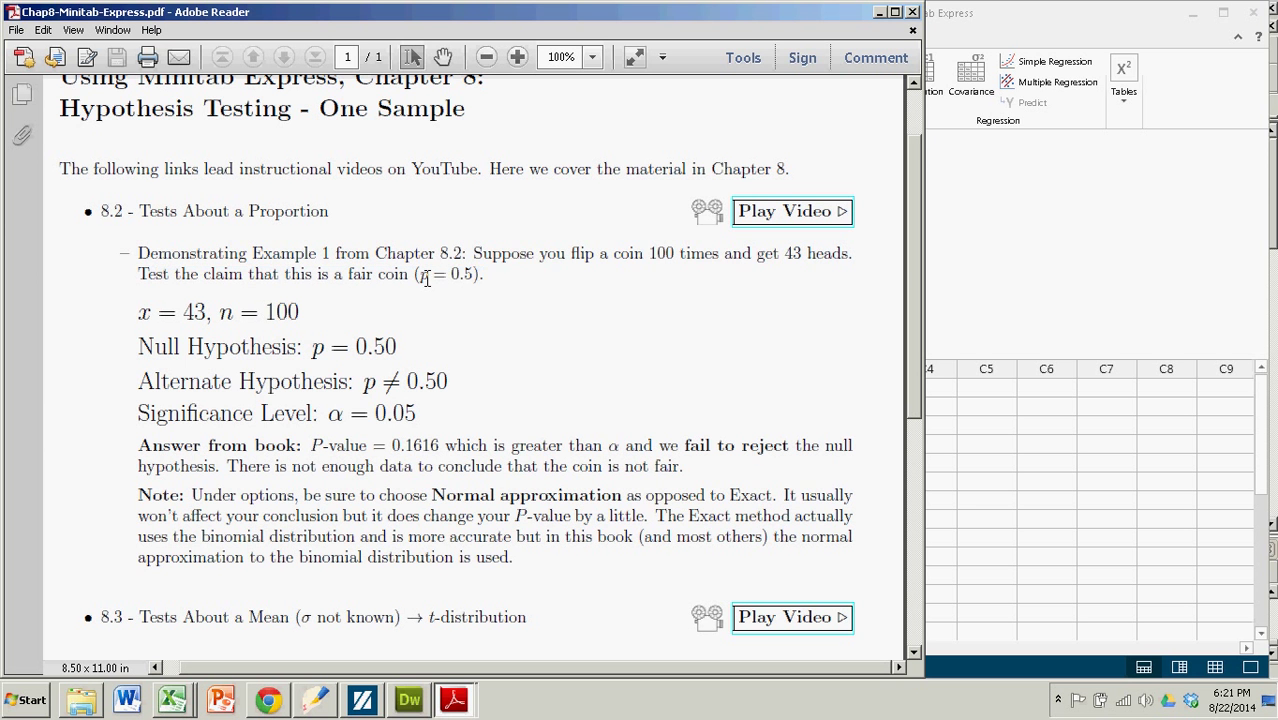
pyautogui.moveTo(416, 276); pyautogui.dragTo(484, 277)
pyautogui.click(521, 340)
# - Highlight x = 43, n = 100, the hypotheses p = 0.50 vs p ≠ 0.50, and α = 0.05
pyautogui.moveTo(138, 313); pyautogui.dragTo(212, 314)
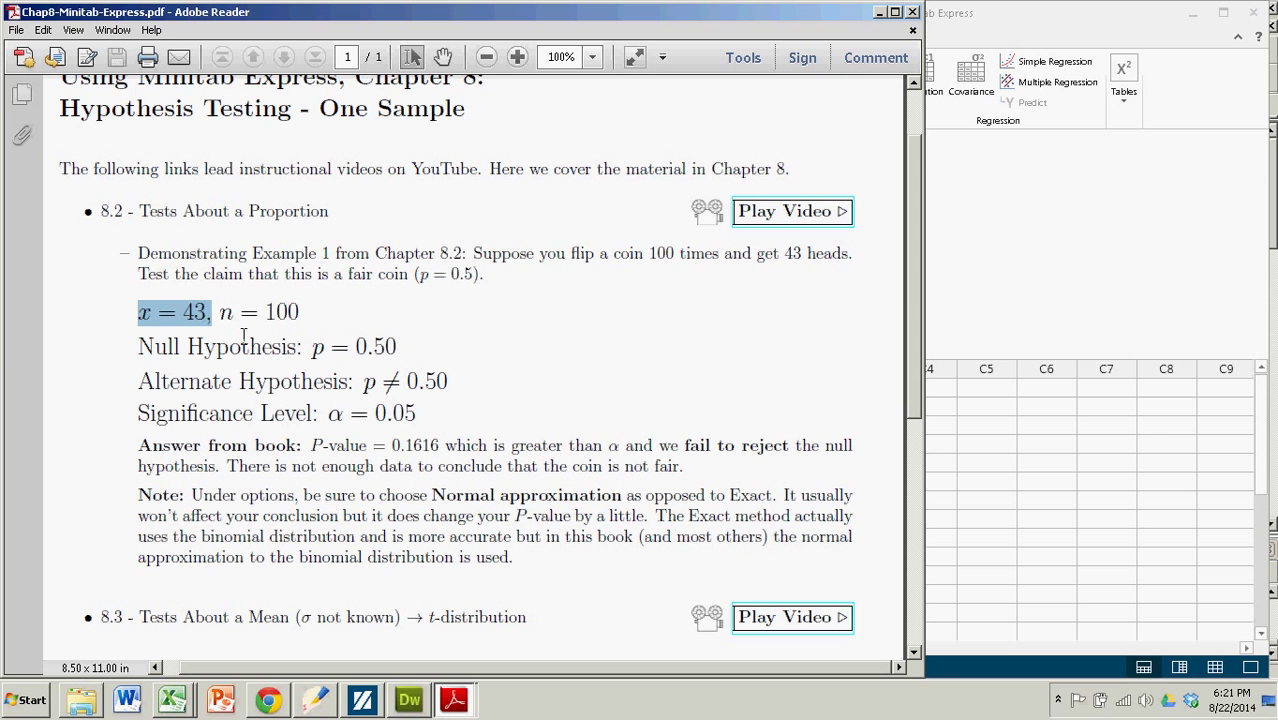
pyautogui.moveTo(222, 314); pyautogui.dragTo(428, 325)
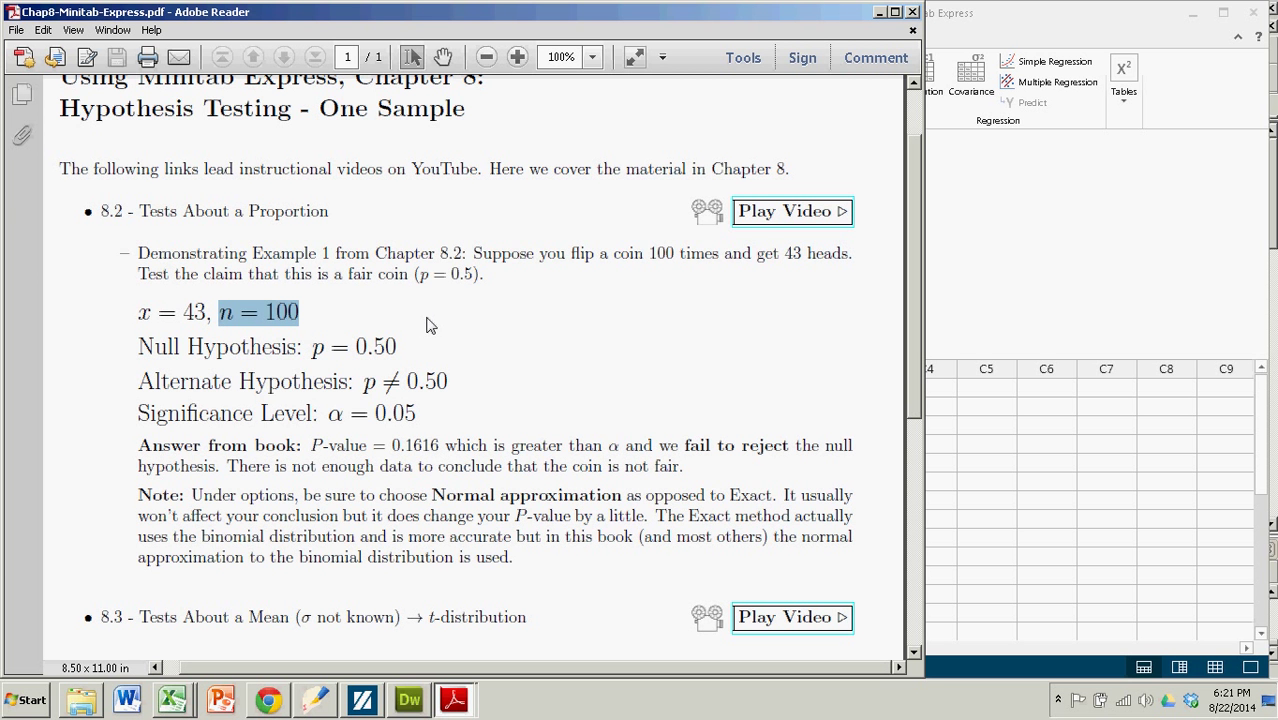
pyautogui.click(180, 314)
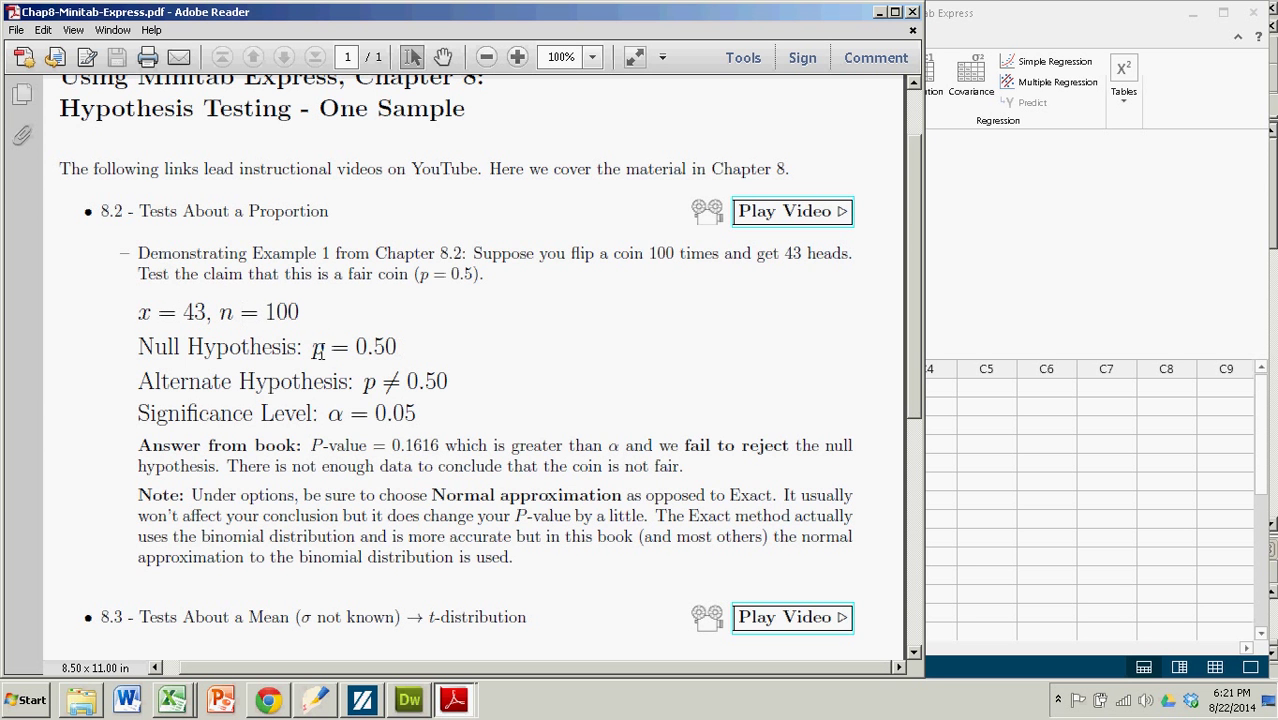
pyautogui.moveTo(312, 350); pyautogui.dragTo(371, 348)
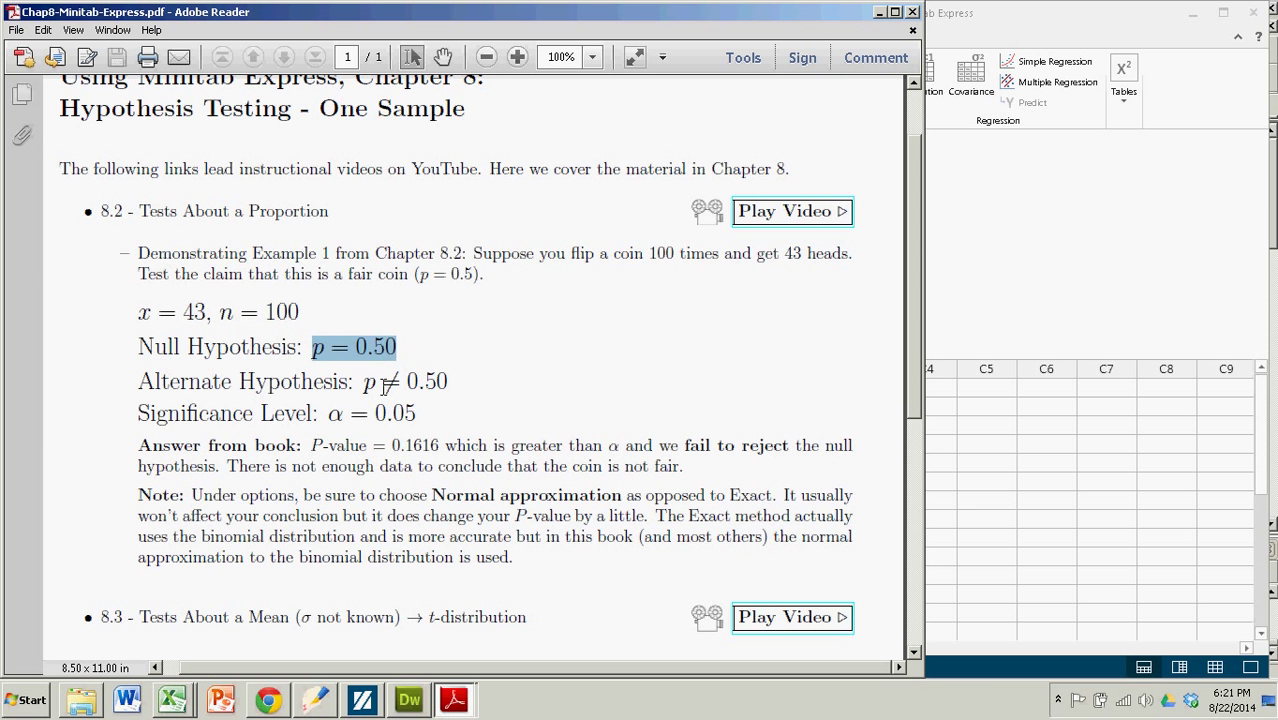
pyautogui.moveTo(364, 384); pyautogui.dragTo(446, 386)
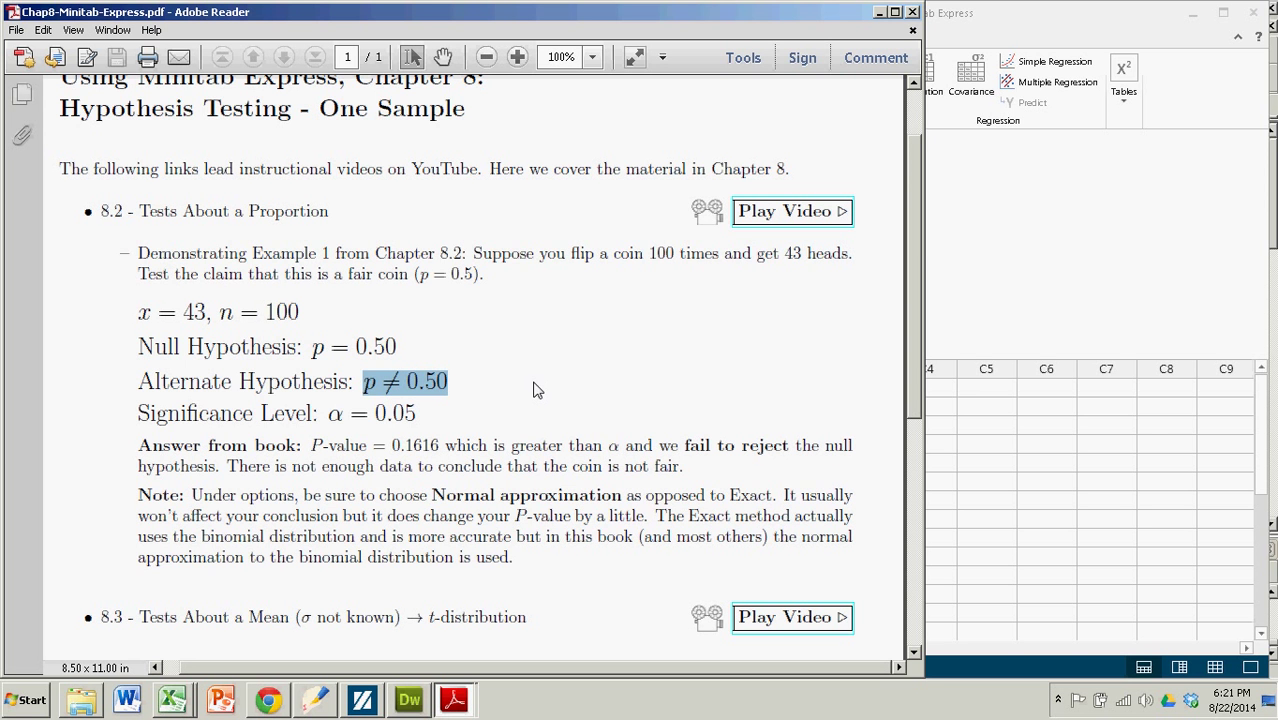
pyautogui.moveTo(329, 410); pyautogui.dragTo(415, 412)
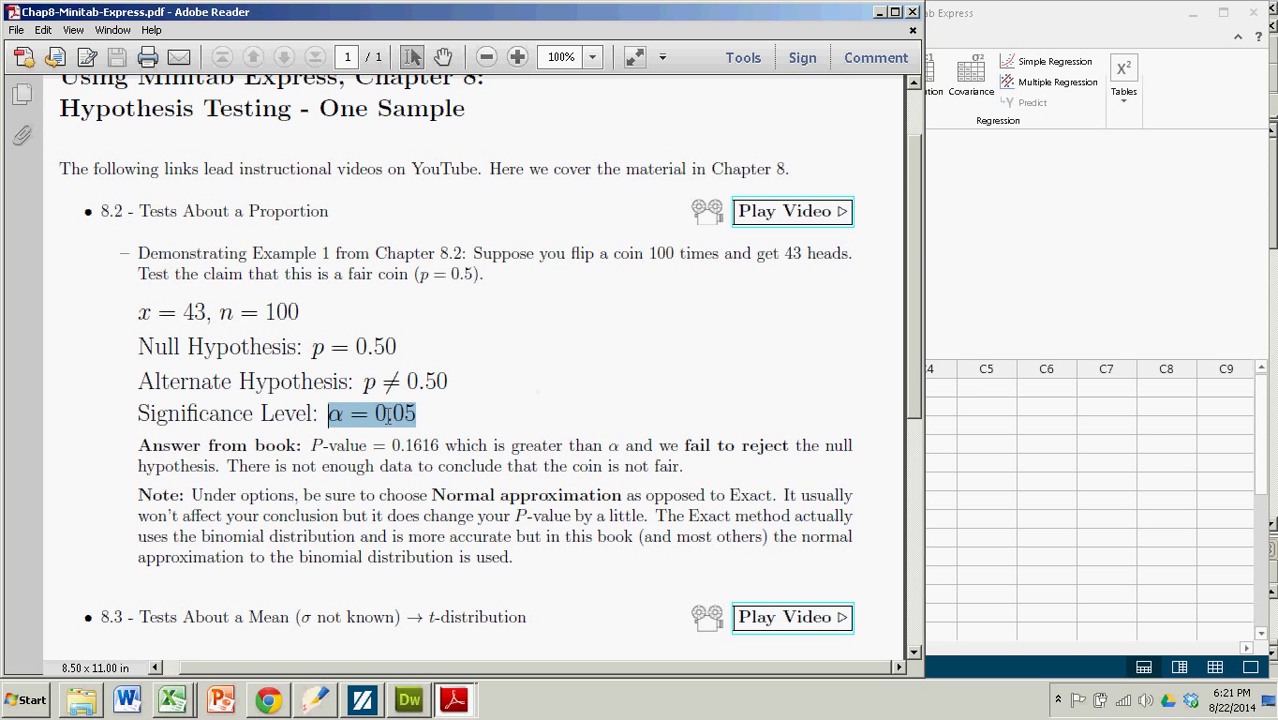
pyautogui.click(507, 401)
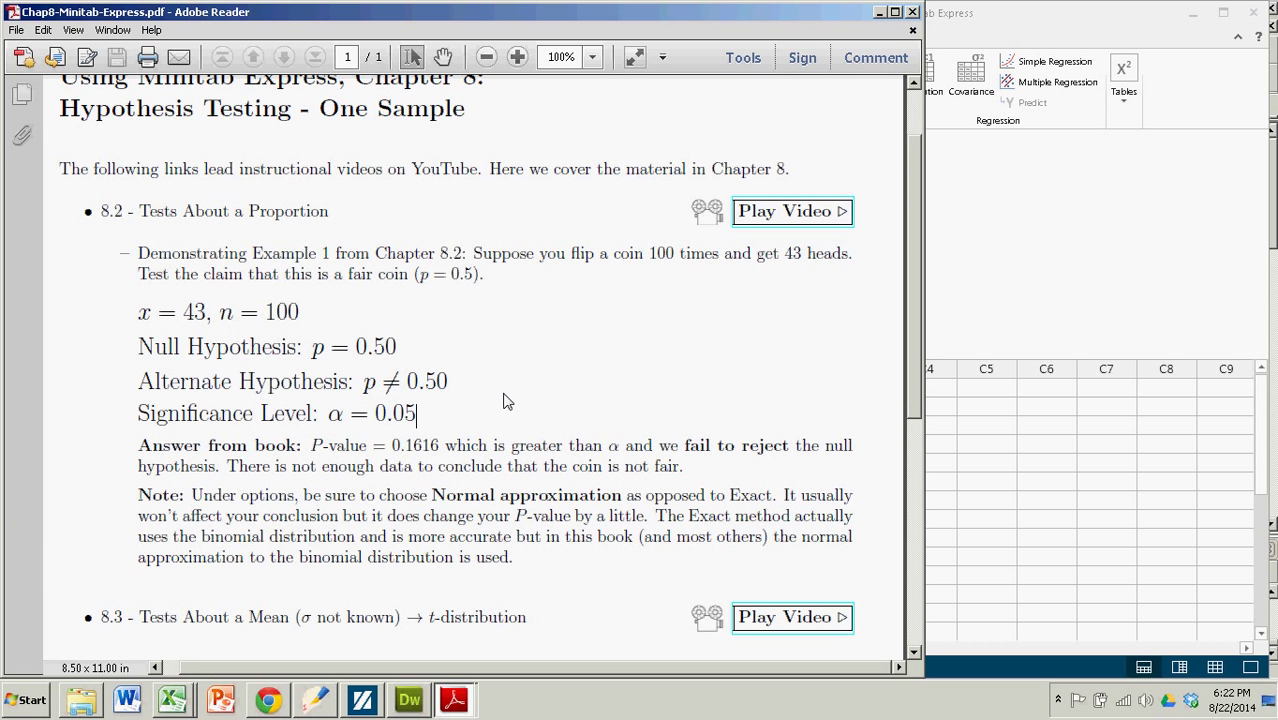
# - Start a Minitab 1-Sample Proportion test from summarized data with 43 events and 100 trials
pyautogui.click(995, 273)
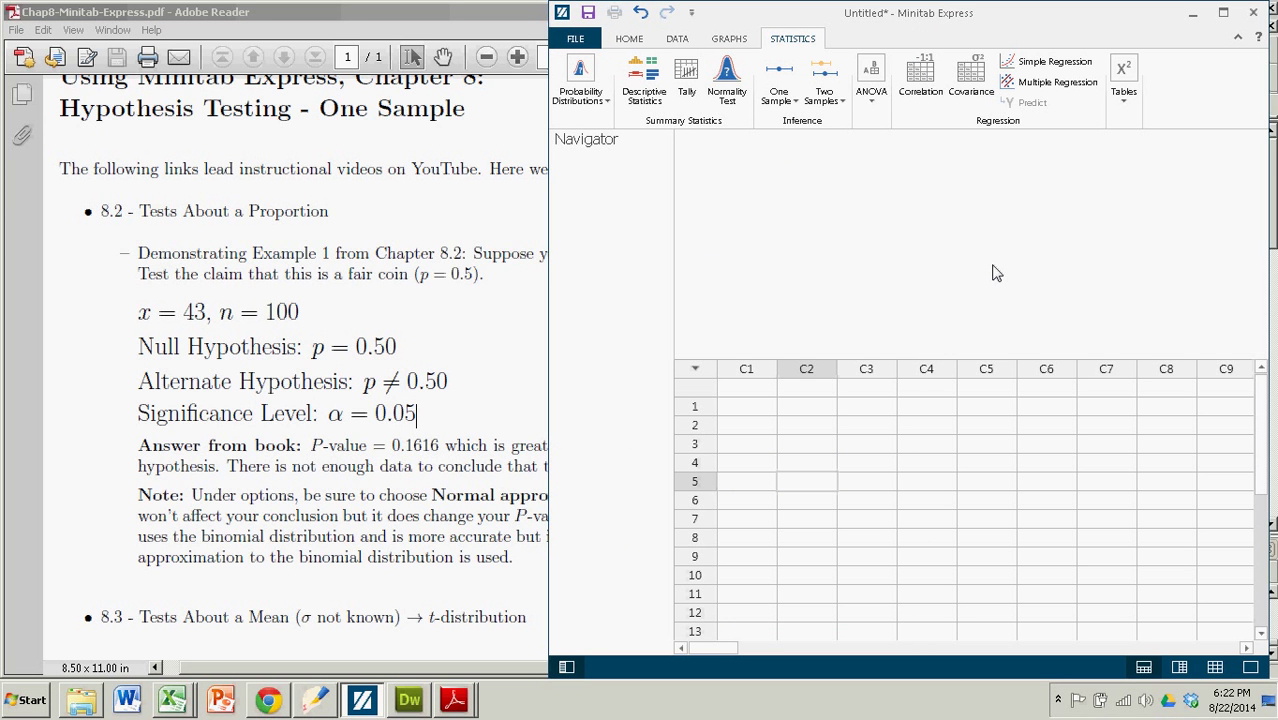
pyautogui.click(796, 110)
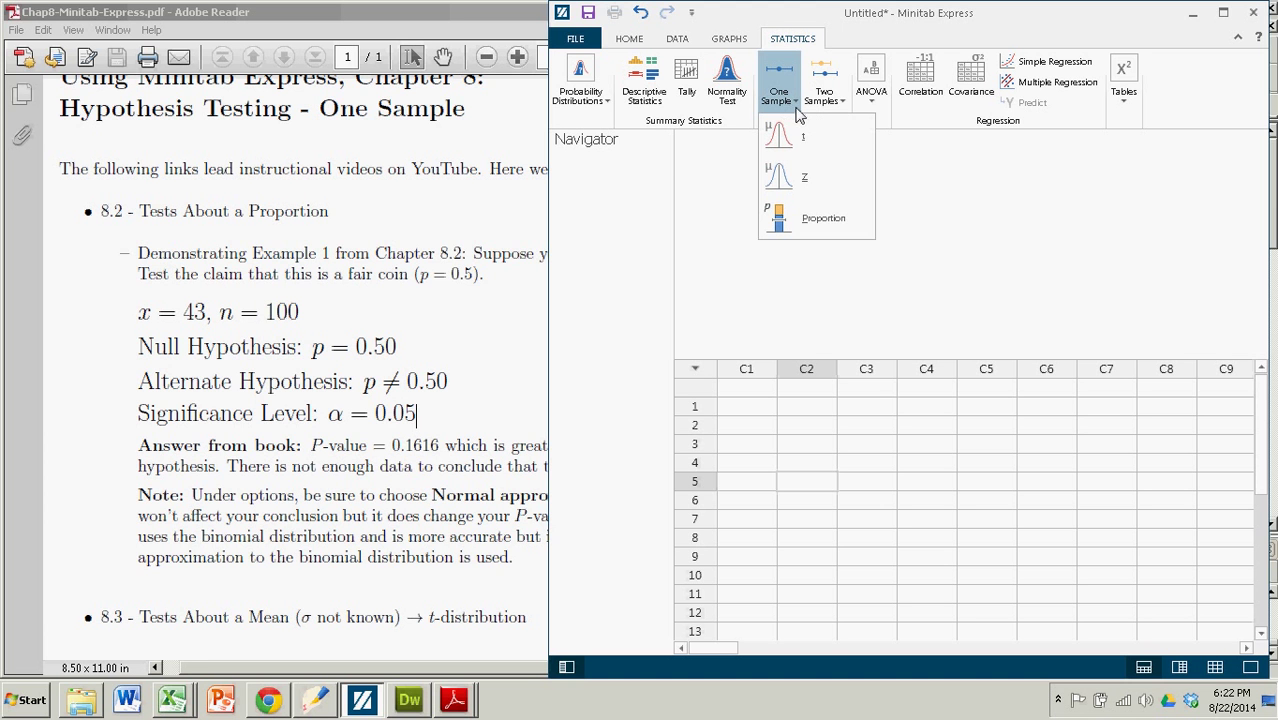
pyautogui.click(800, 220)
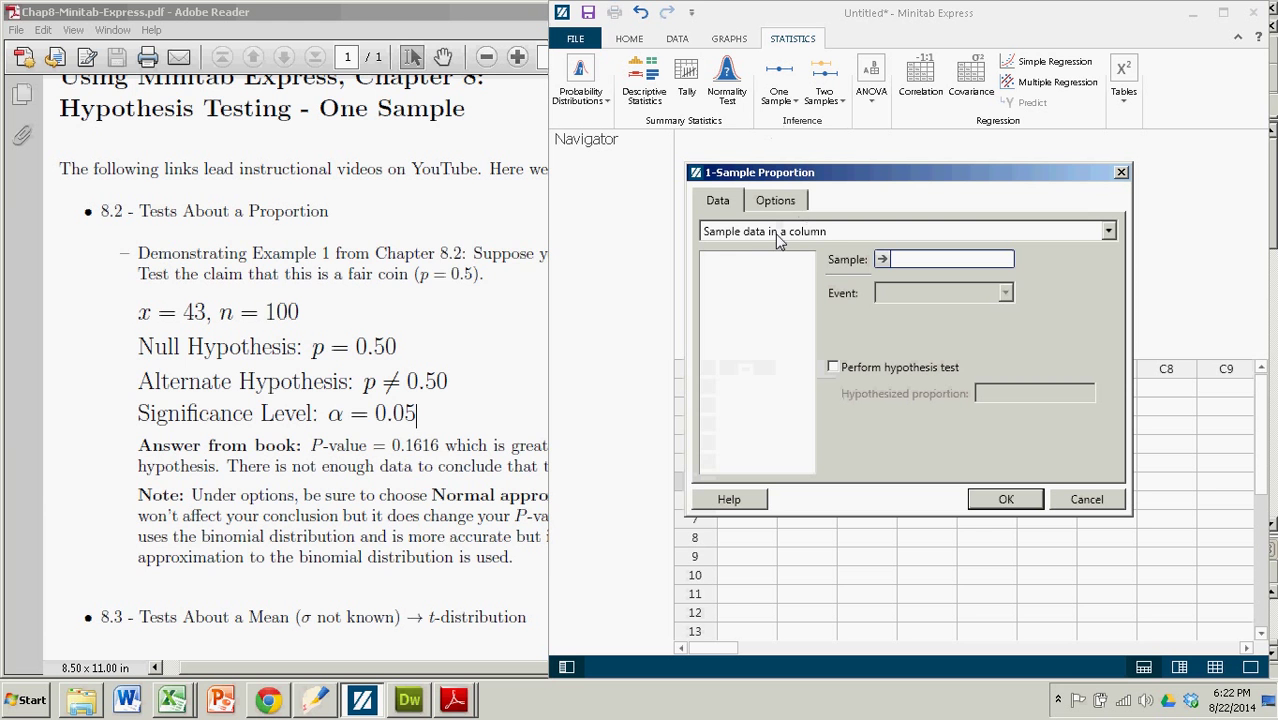
pyautogui.click(1108, 231)
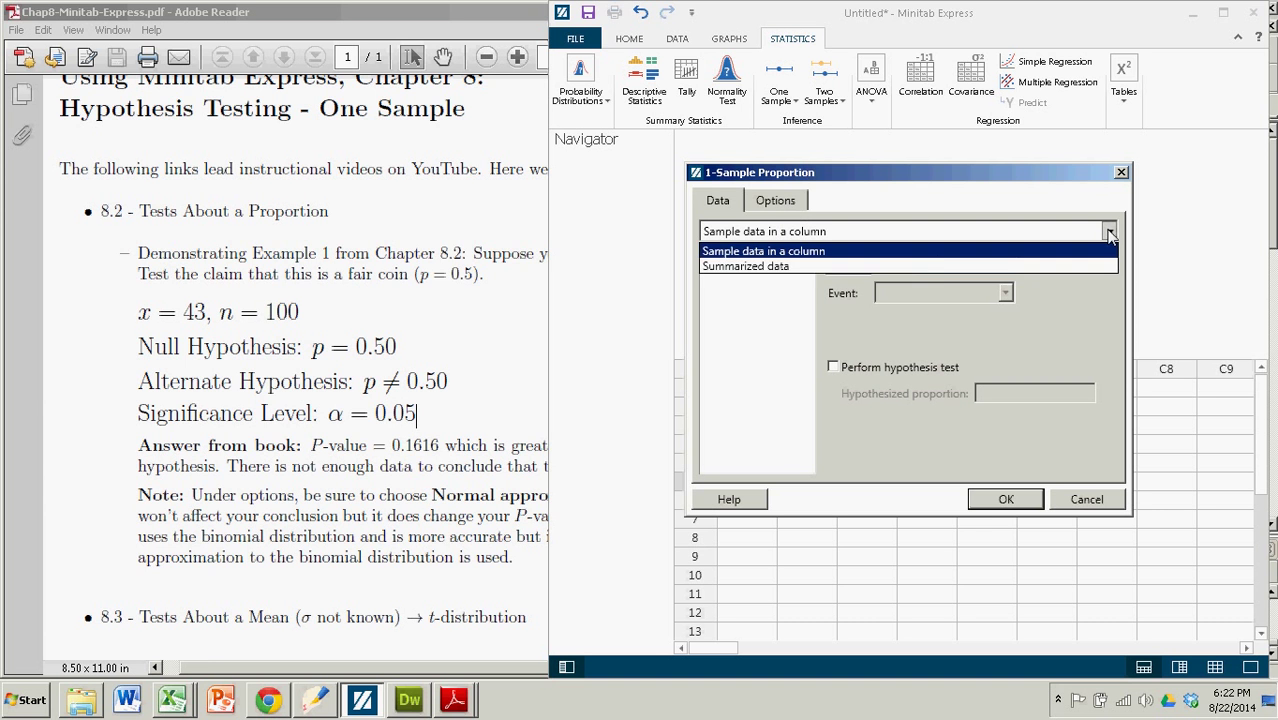
pyautogui.click(793, 267)
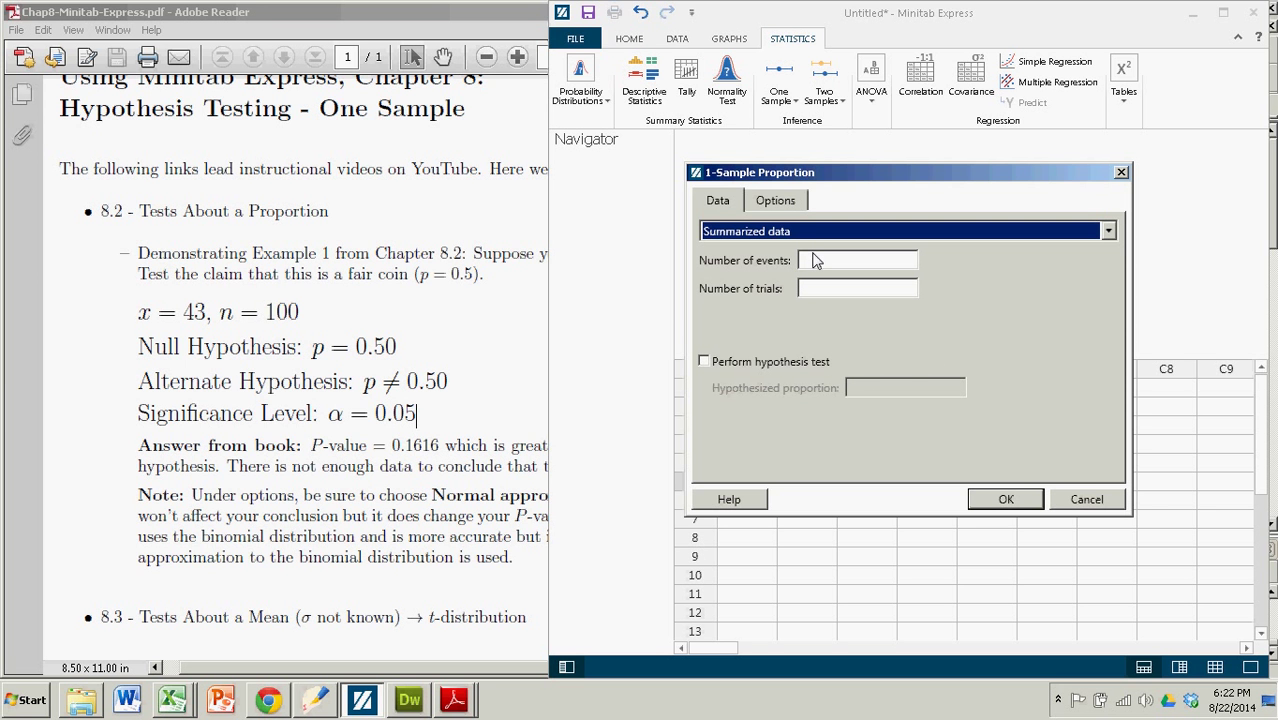
pyautogui.click(815, 260)
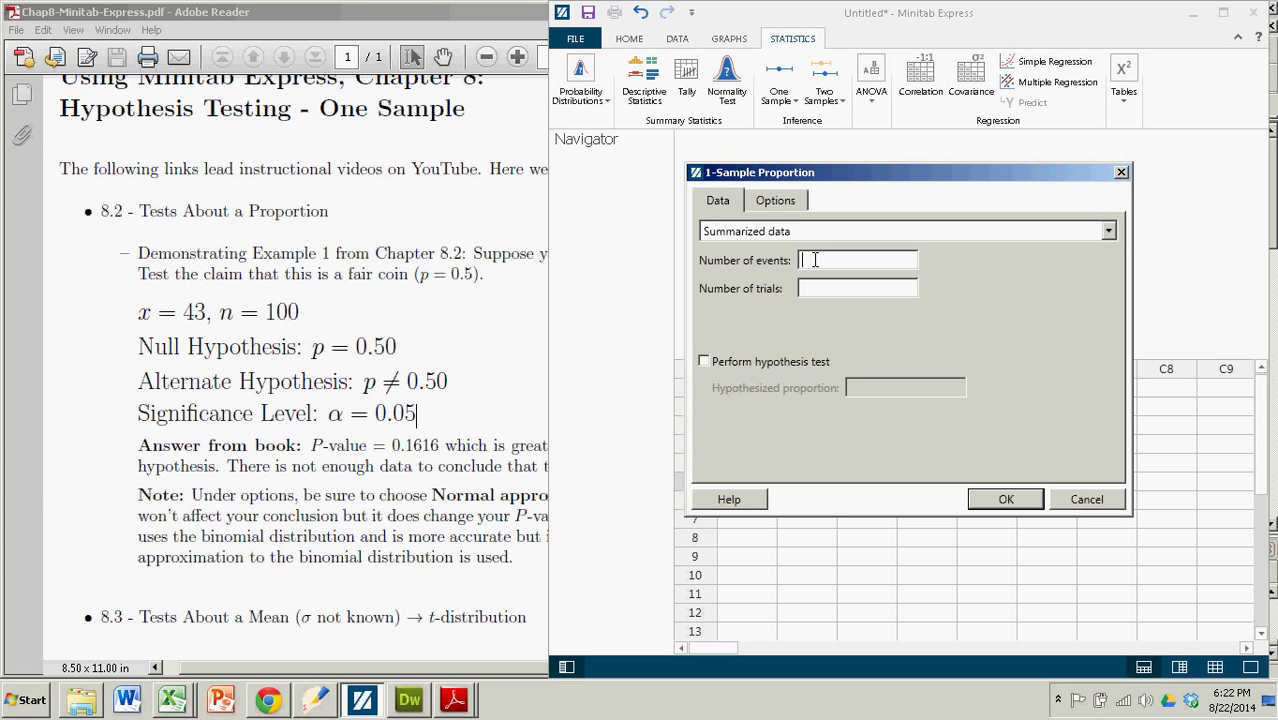
pyautogui.write('43')
pyautogui.click(815, 288)
pyautogui.write('100')
# - Turn on the hypothesis test with hypothesized proportion .5, checking the null value in the PDF
pyautogui.click(703, 362)
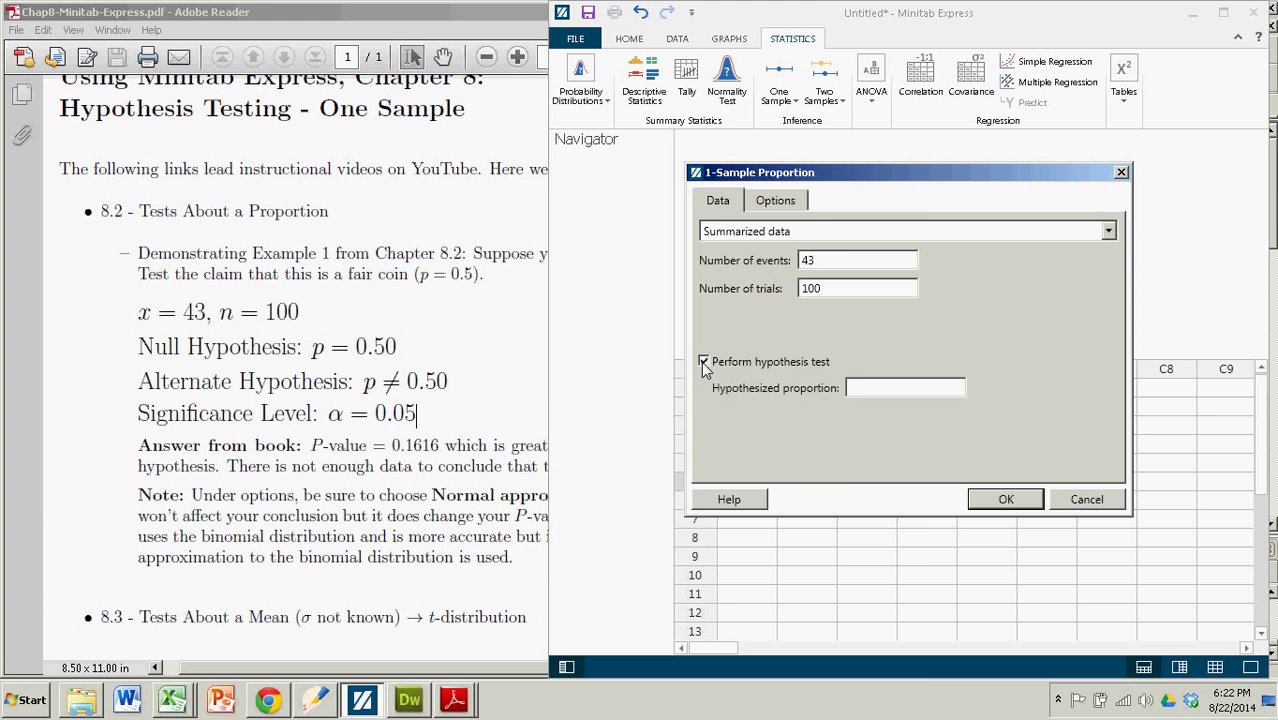
pyautogui.click(858, 390)
pyautogui.click(490, 358)
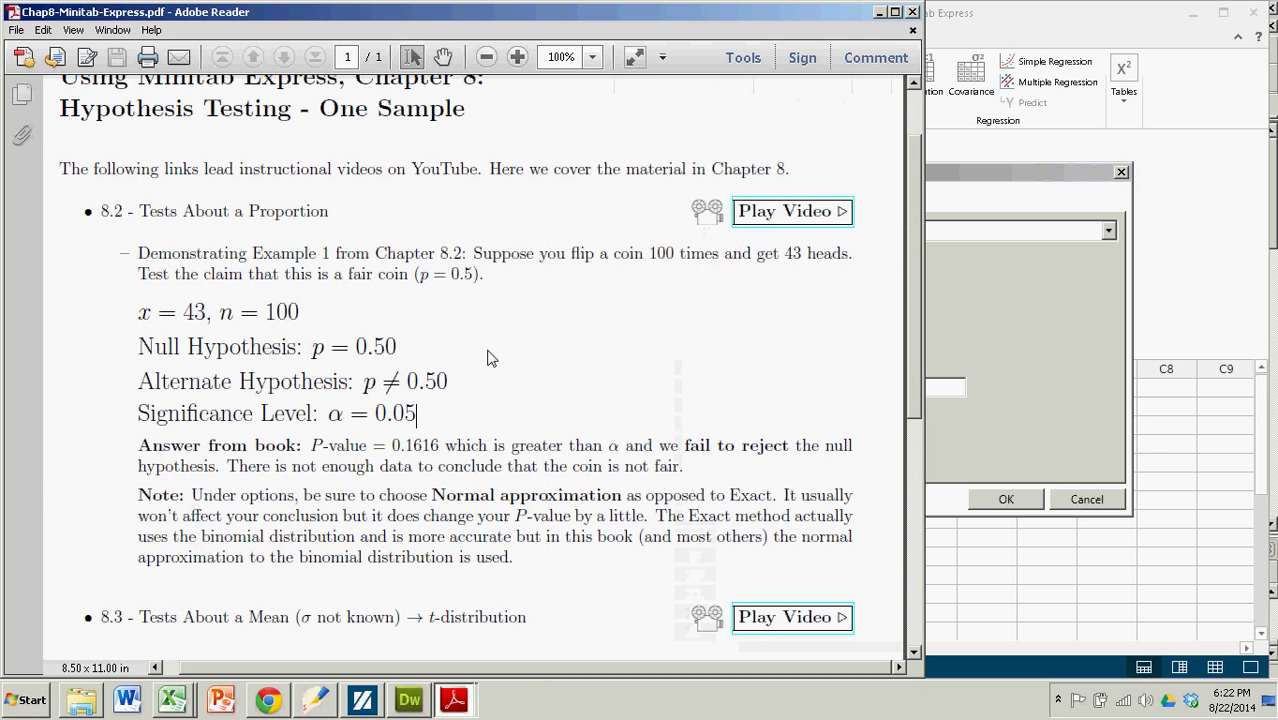
pyautogui.moveTo(321, 348); pyautogui.dragTo(397, 348)
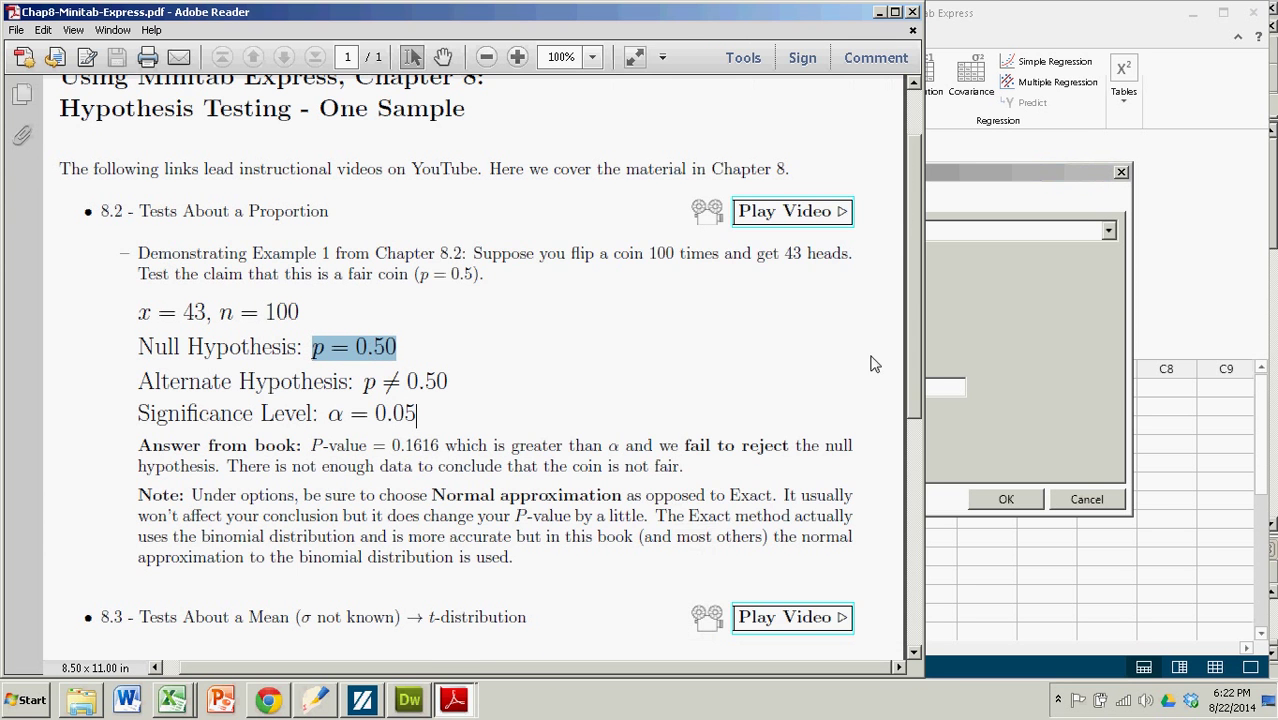
pyautogui.click(995, 349)
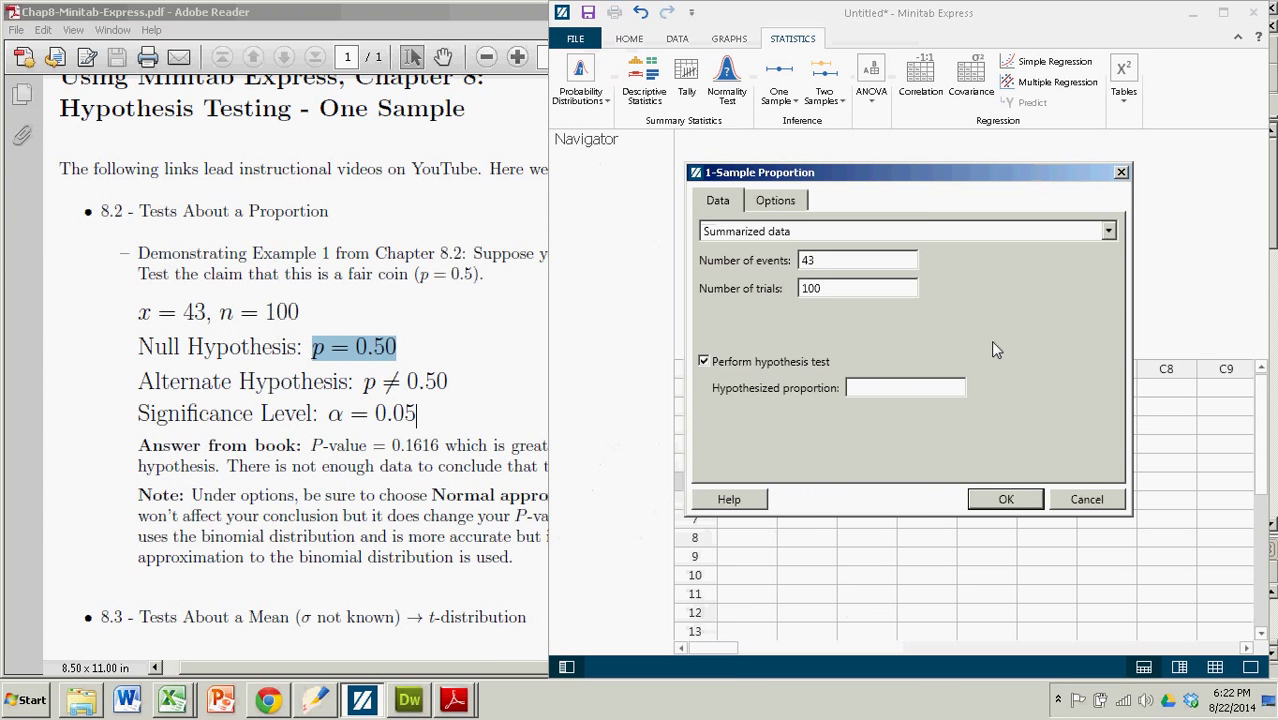
pyautogui.click(893, 391)
pyautogui.write('.5')
# - Keep the alternative at Proportion ≠ hypothesized value and set the method to Normal approximation
pyautogui.click(783, 201)
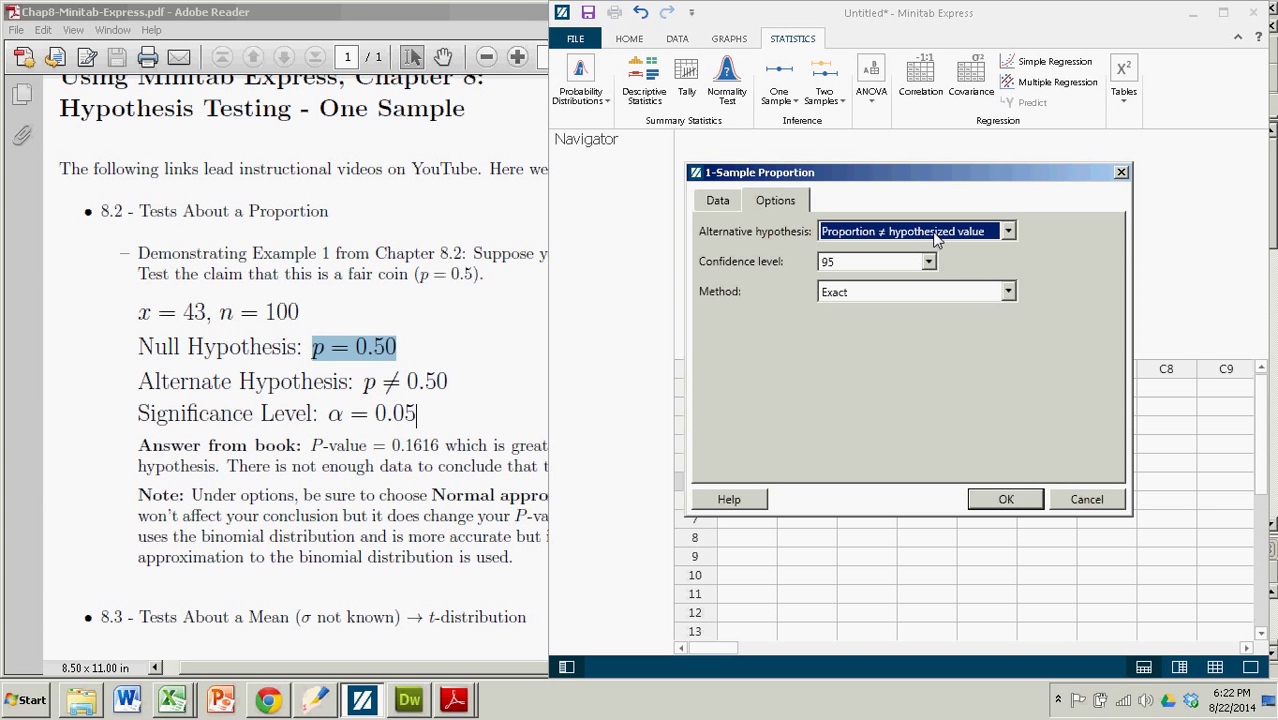
pyautogui.click(1008, 231)
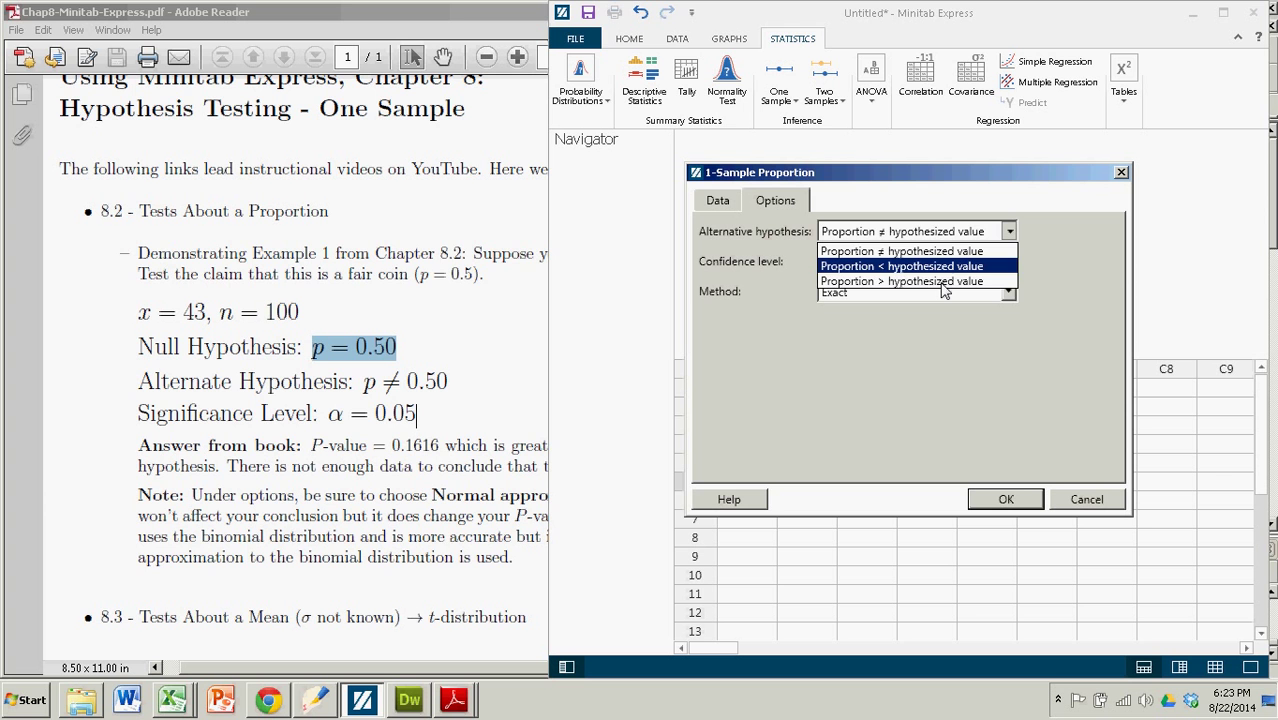
pyautogui.click(1069, 275)
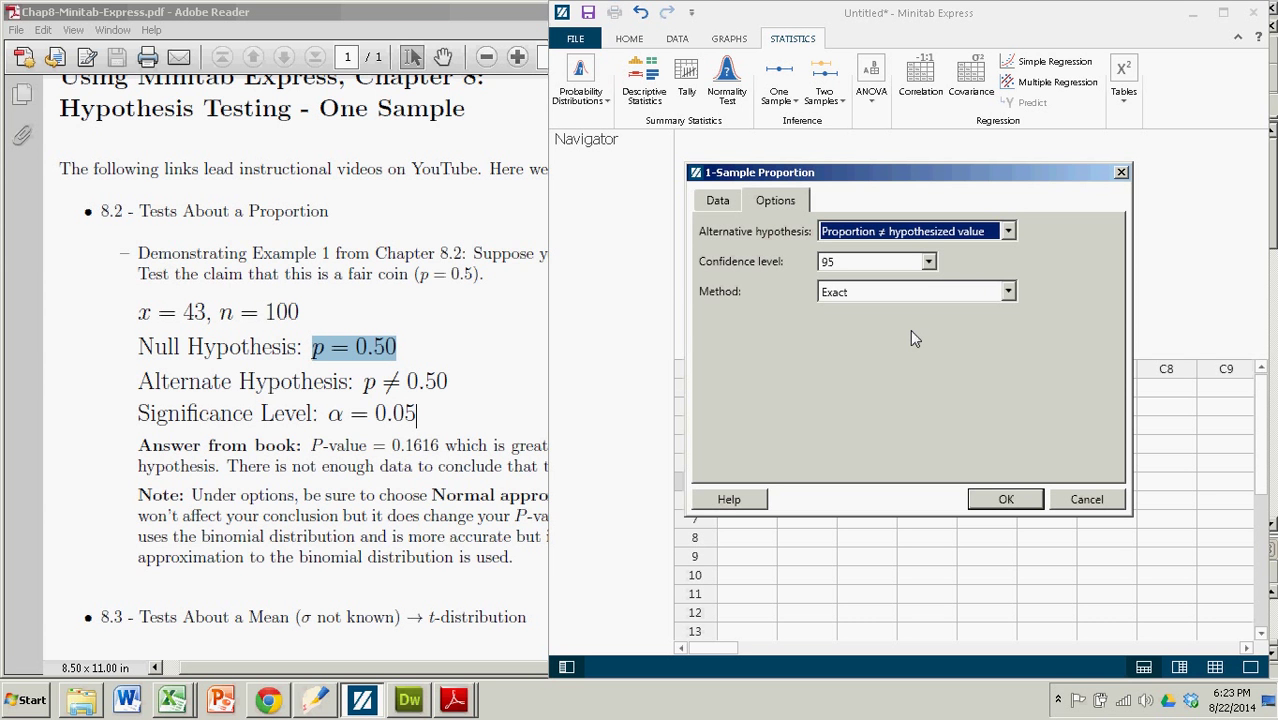
pyautogui.click(1008, 292)
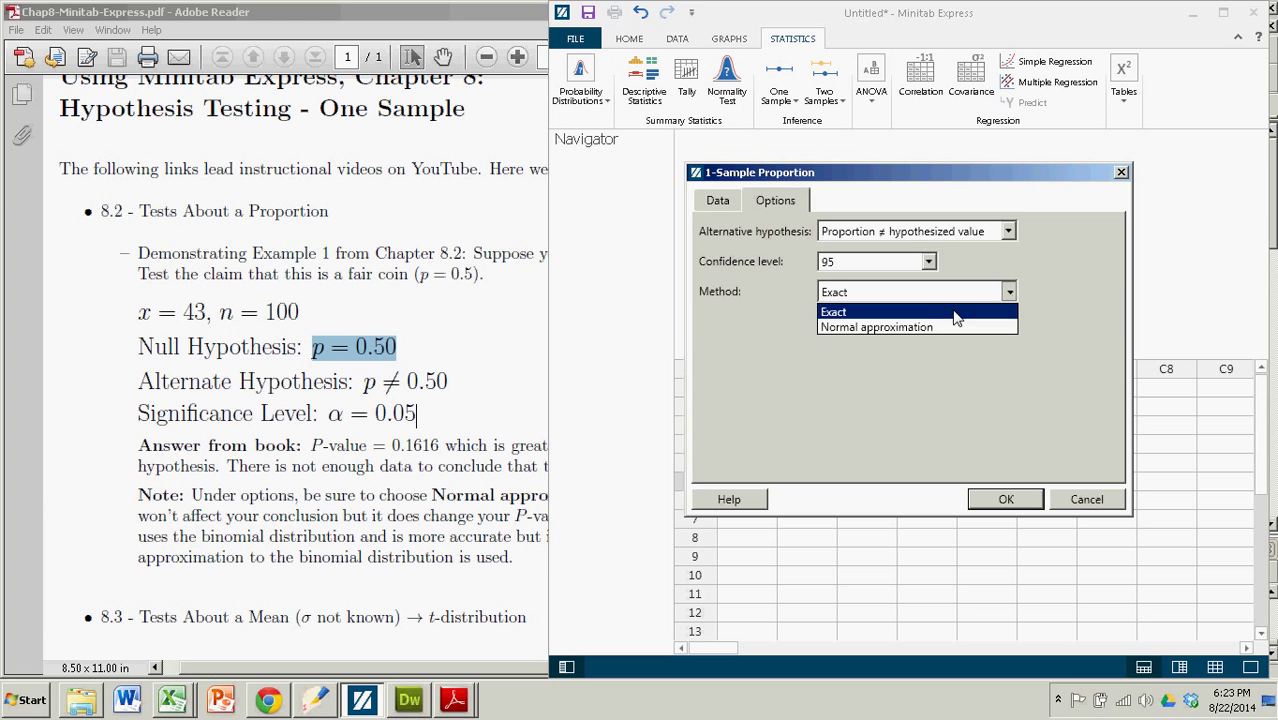
pyautogui.click(926, 327)
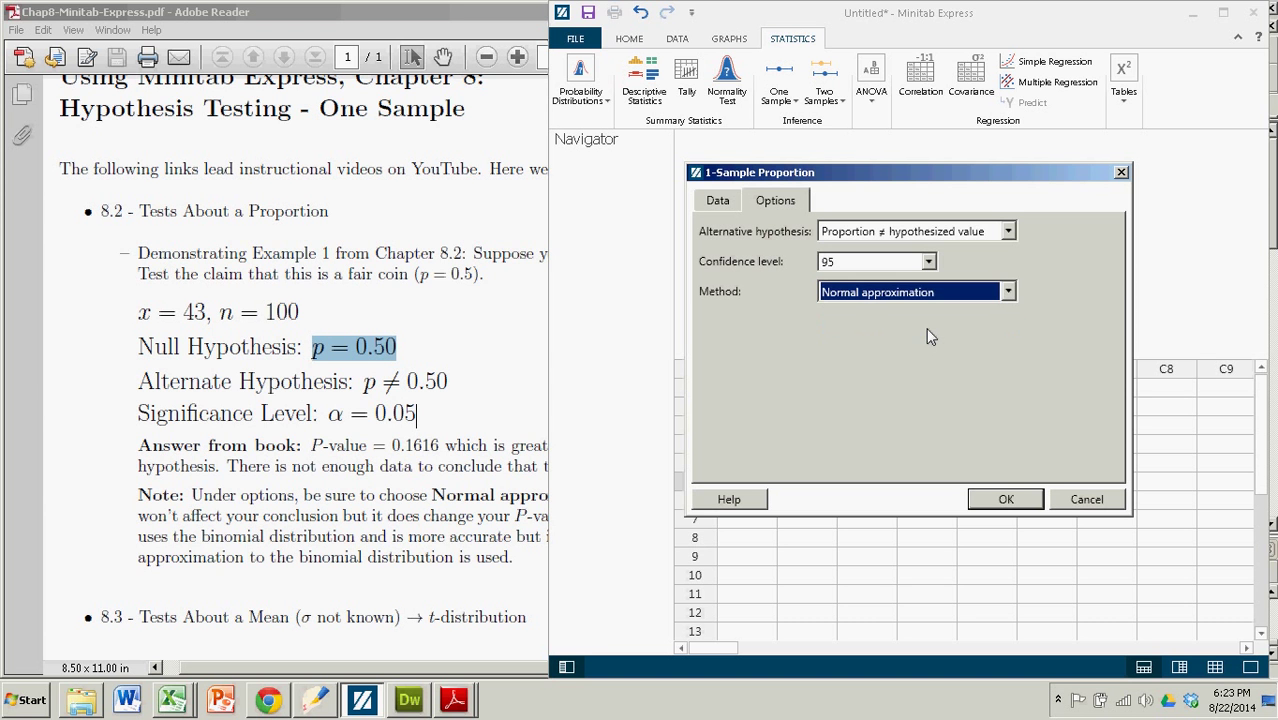
pyautogui.click(1008, 292)
pyautogui.click(955, 309)
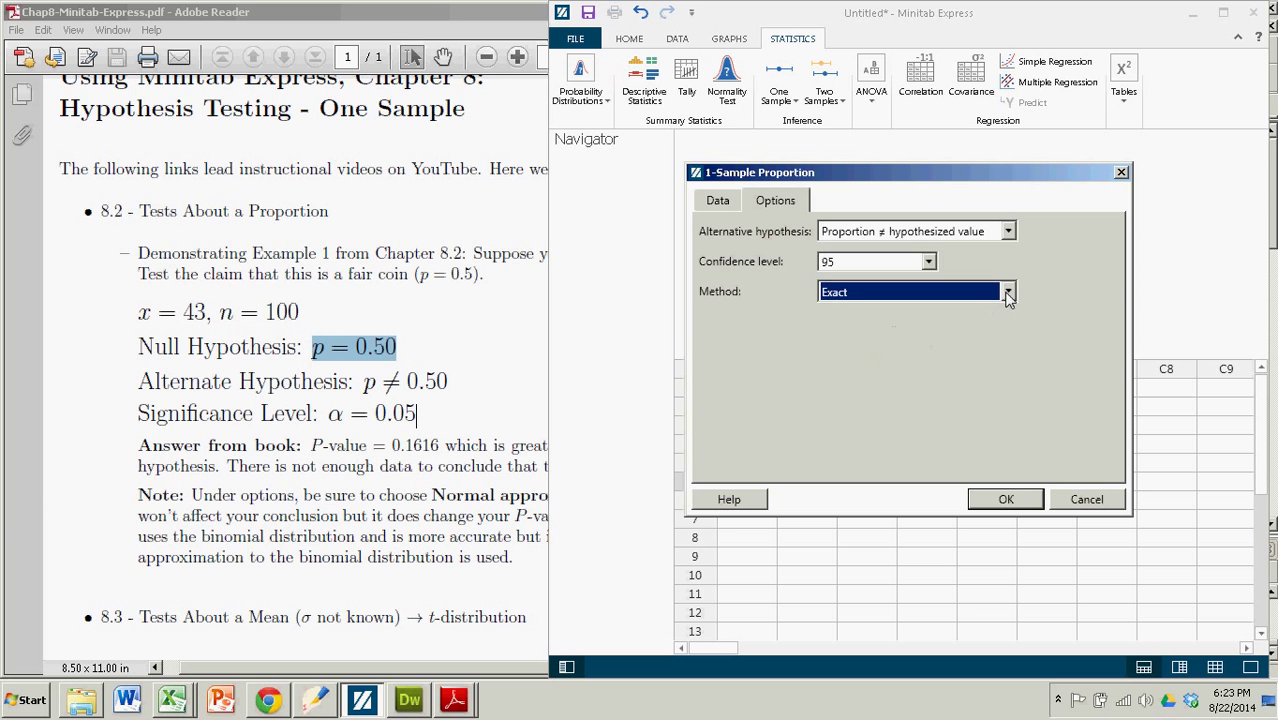
pyautogui.click(1008, 295)
pyautogui.click(918, 327)
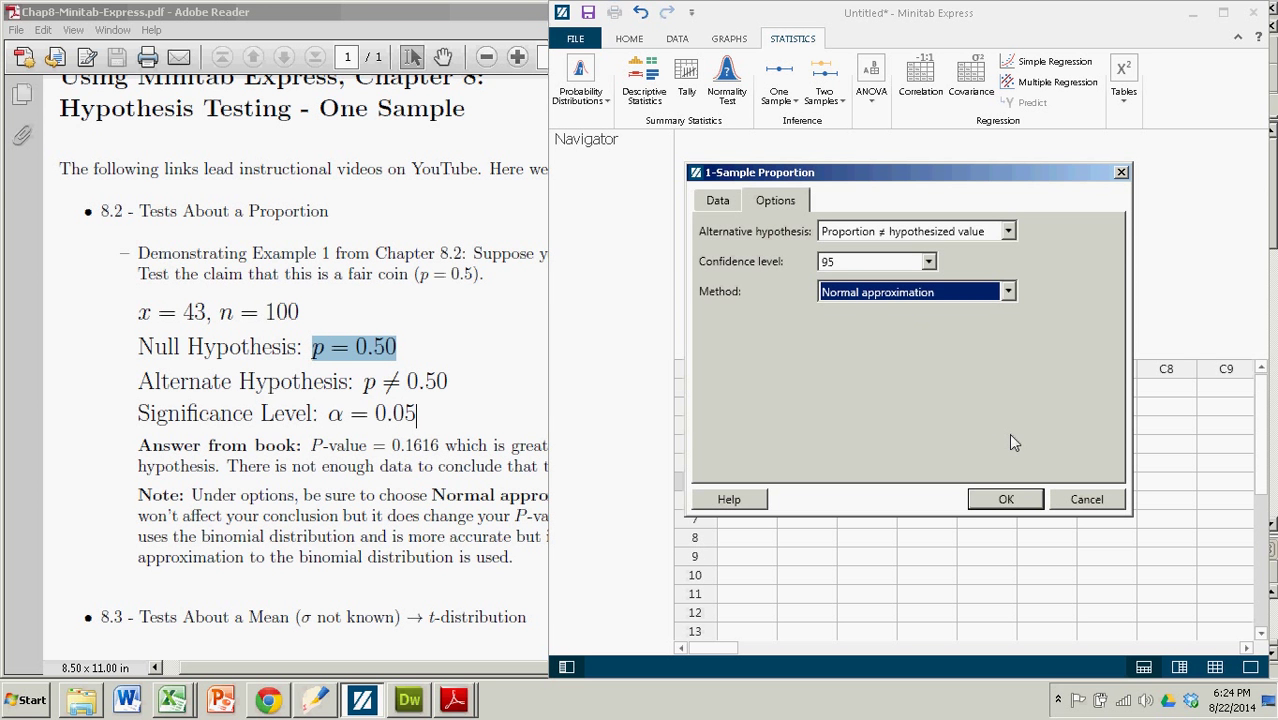
# - Run the test and view the Test results: Z-Value -1.40, P-Value 0.1615
pyautogui.click(1005, 500)
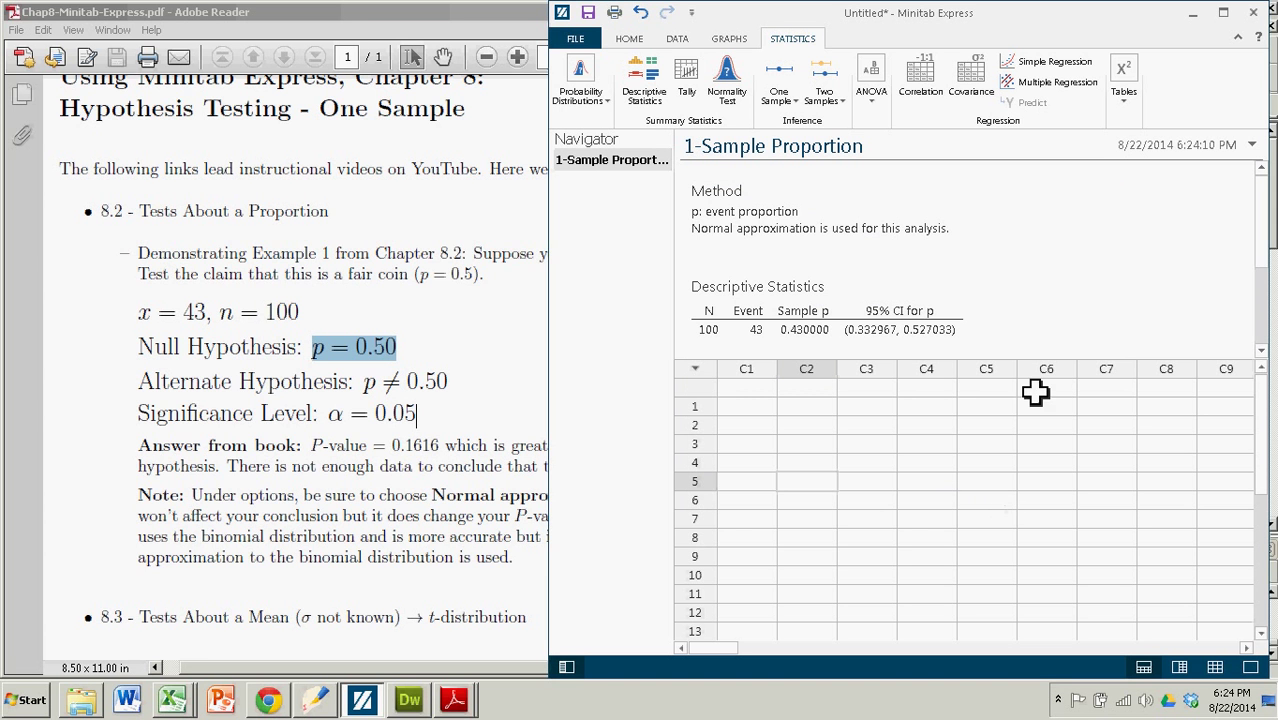
pyautogui.scroll(-3, 1047, 263)
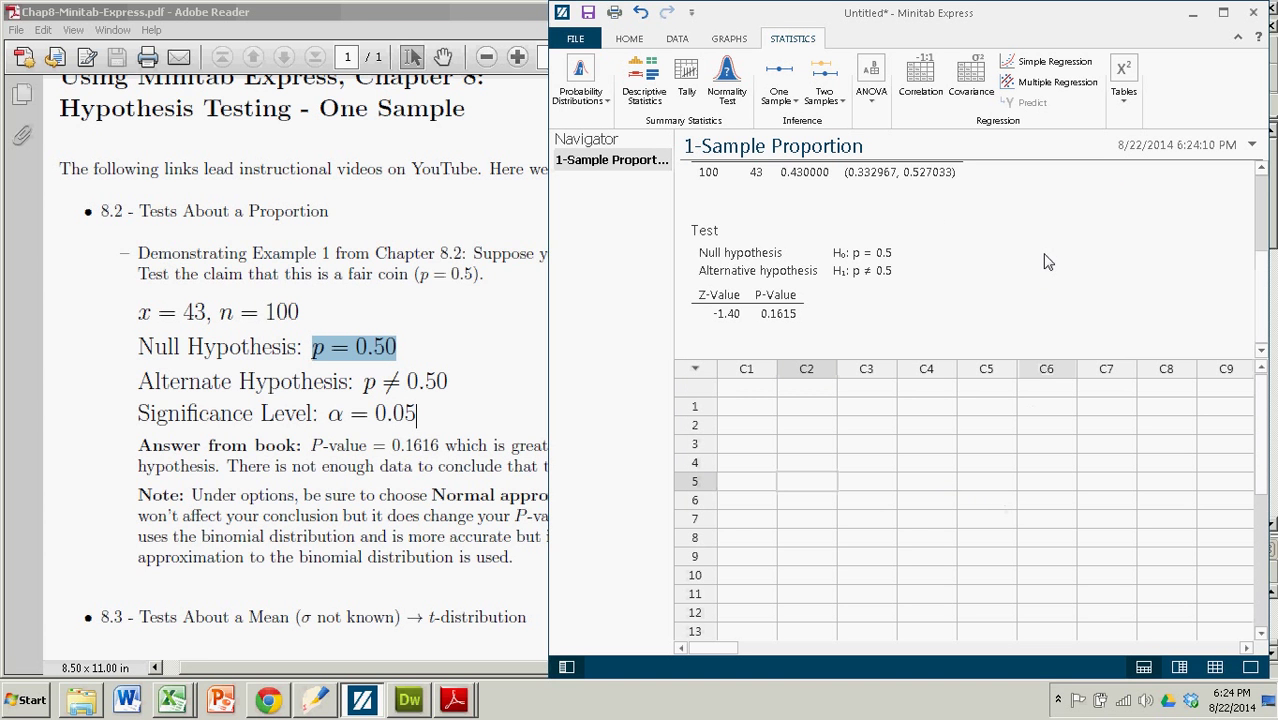
pyautogui.click(757, 277)
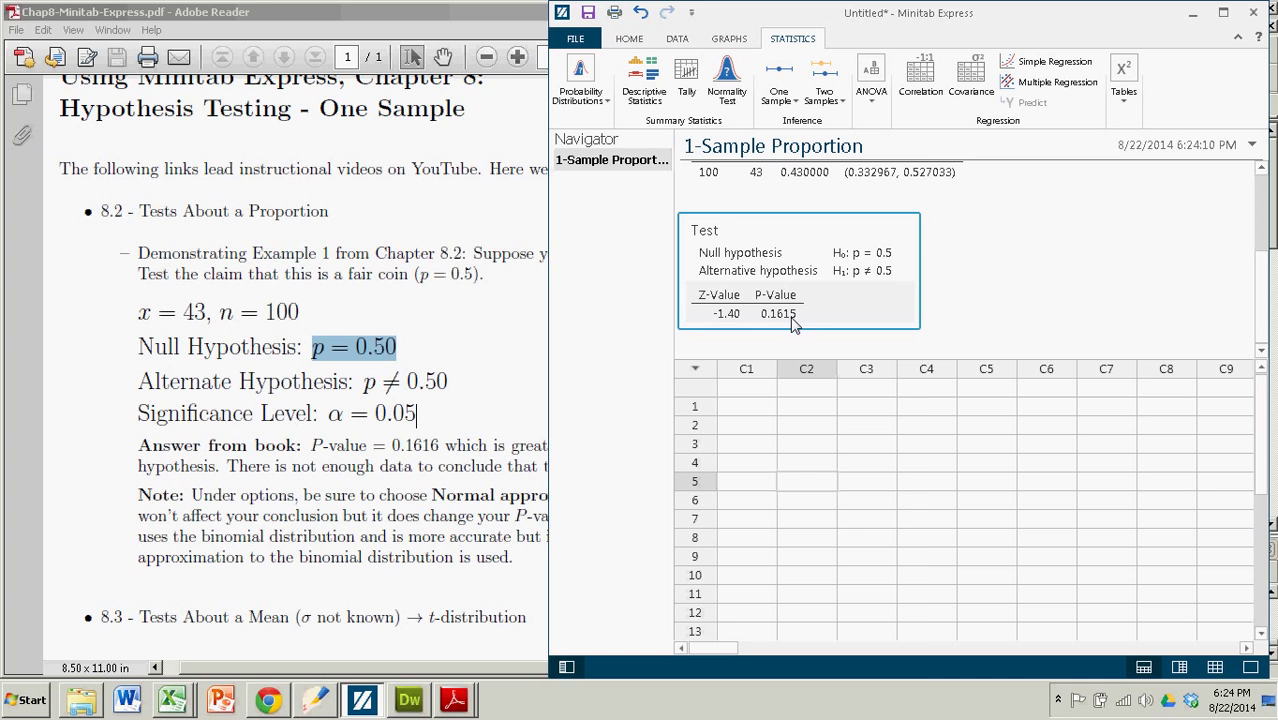
pyautogui.click(372, 406)
# - Highlight α = 0.05 and p = 0.50 in the PDF notes, then bring the Minitab output back
pyautogui.moveTo(332, 414); pyautogui.dragTo(381, 413)
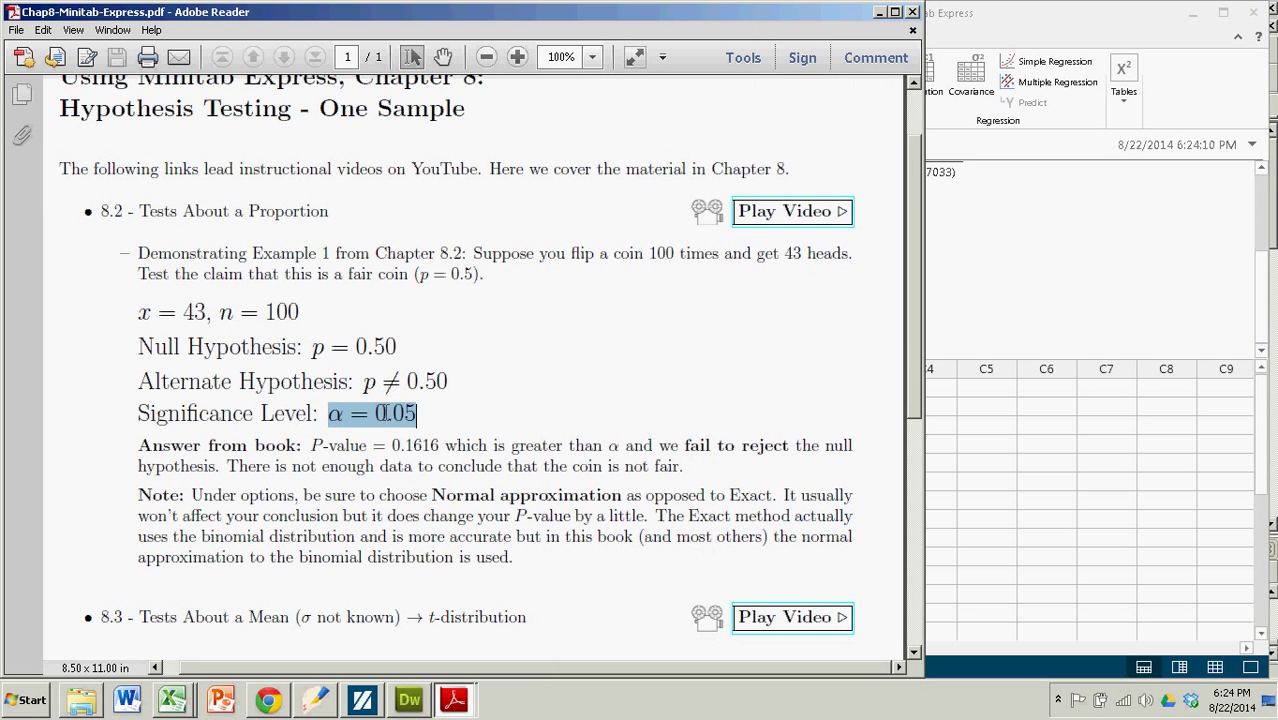
pyautogui.click(1086, 259)
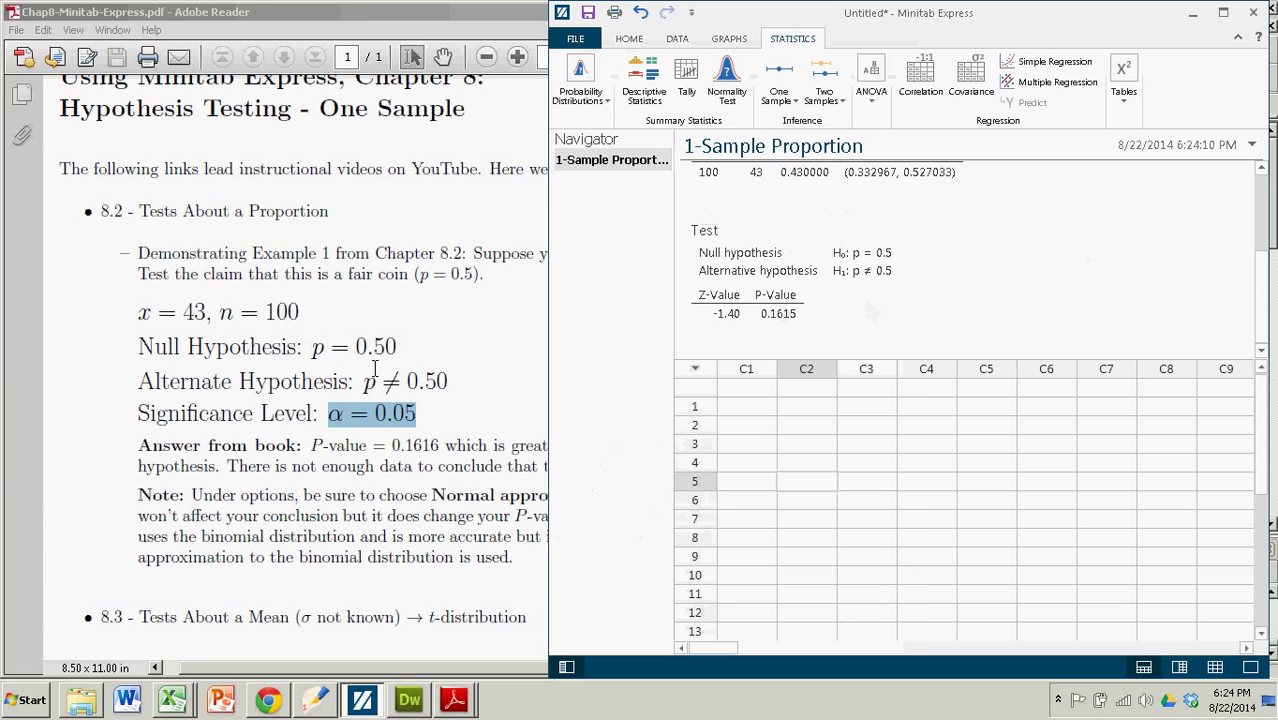
pyautogui.click(438, 345)
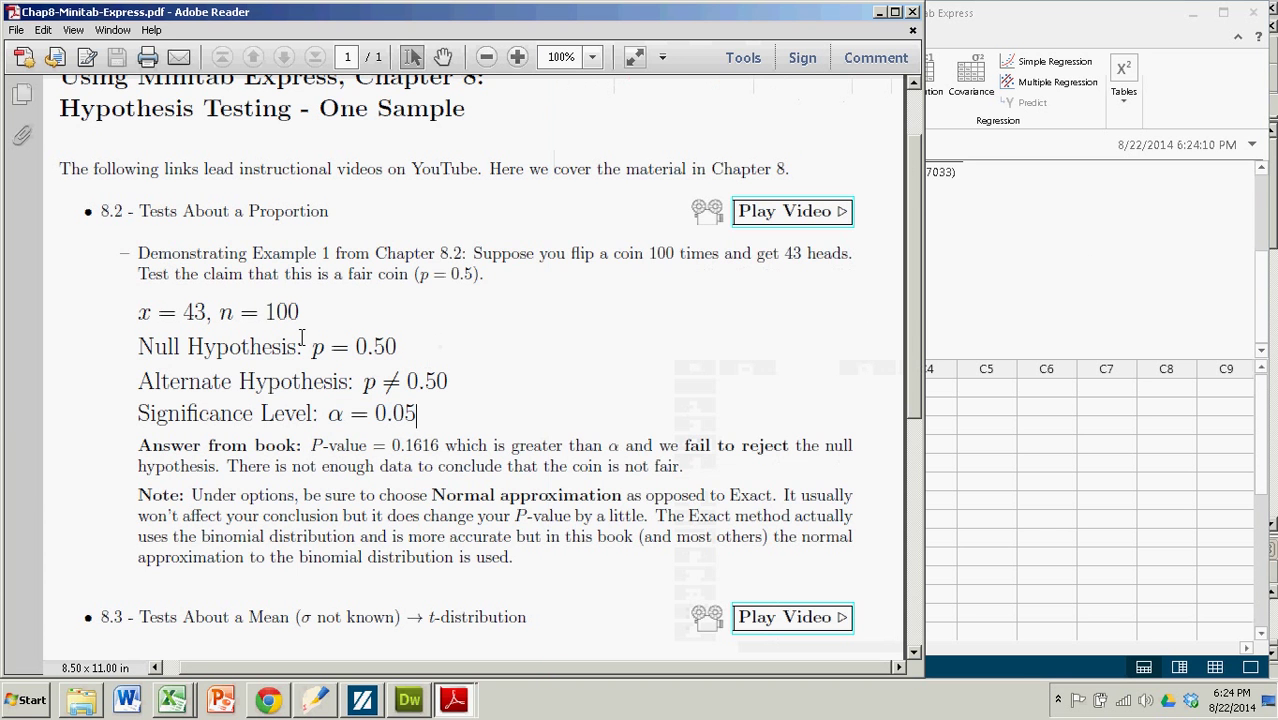
pyautogui.moveTo(314, 348); pyautogui.dragTo(398, 350)
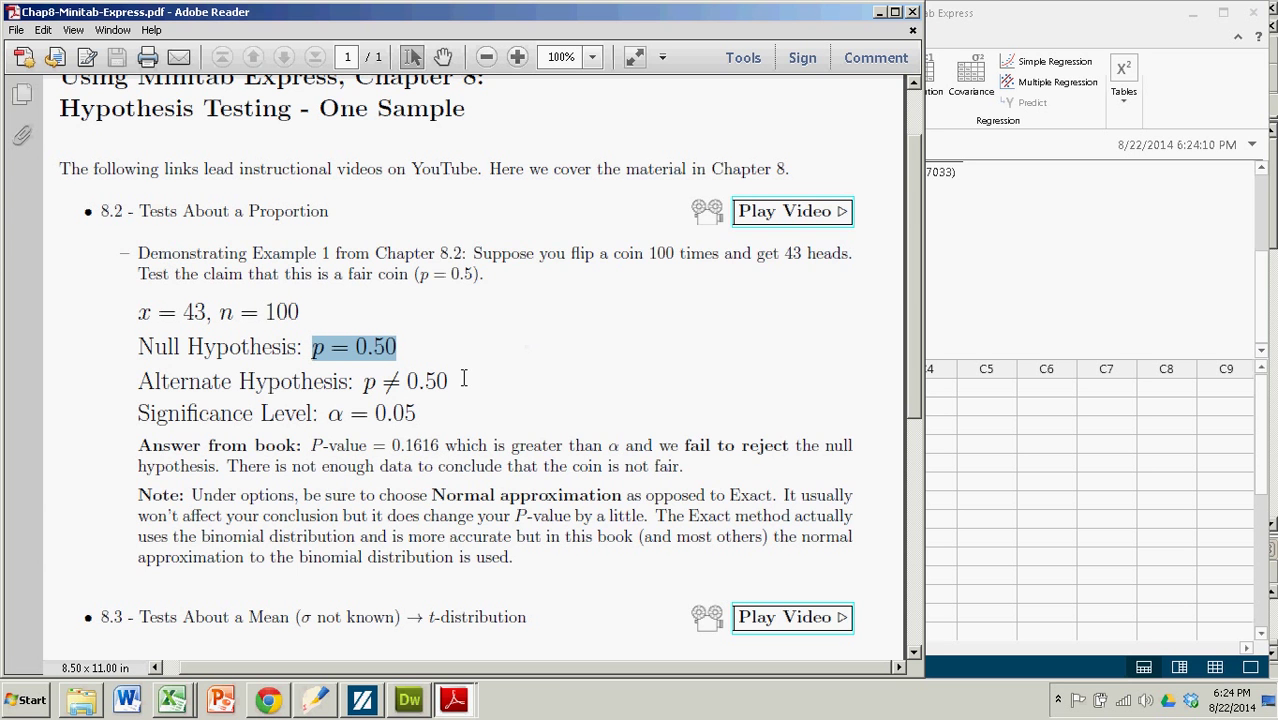
pyautogui.click(980, 300)
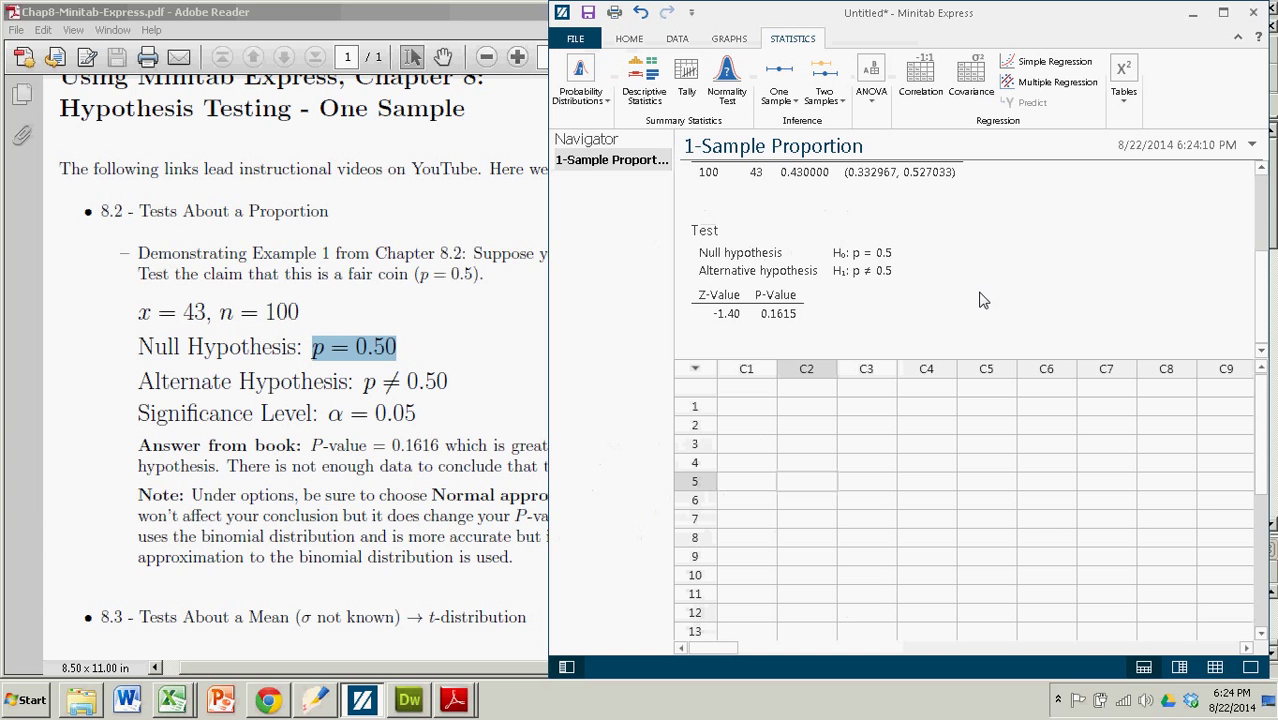
pyautogui.click(793, 103)
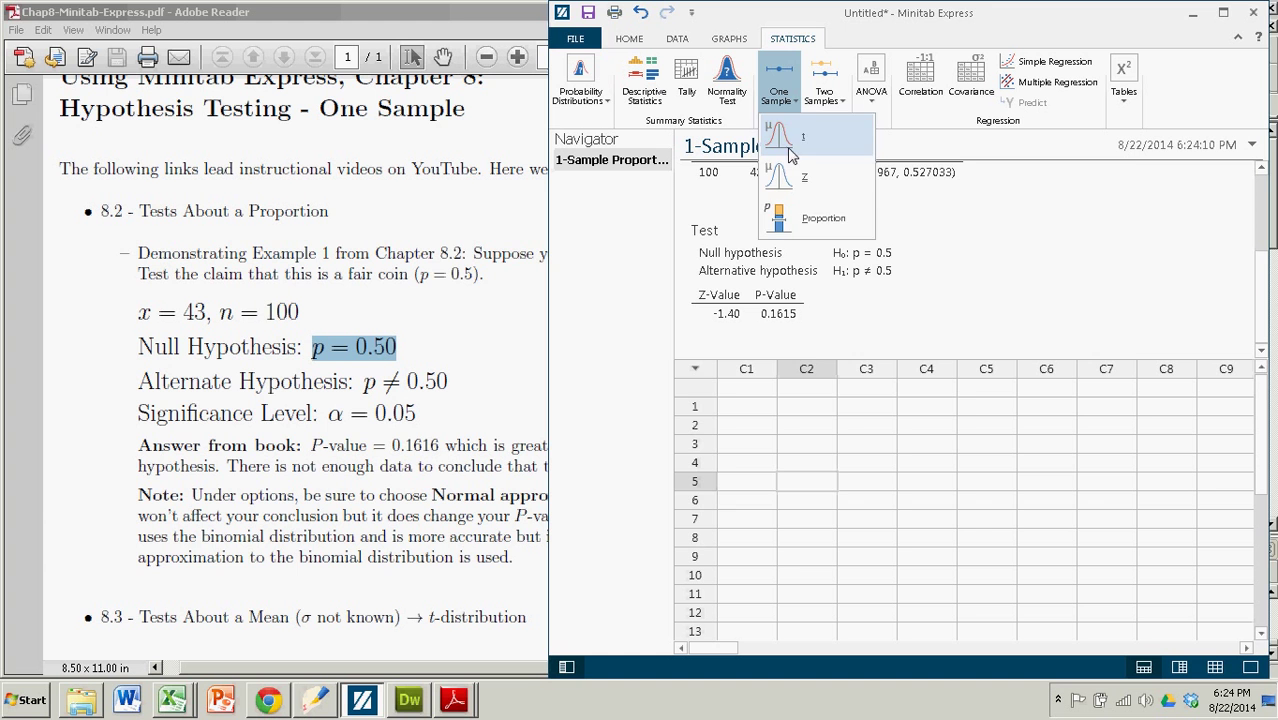
pyautogui.click(808, 222)
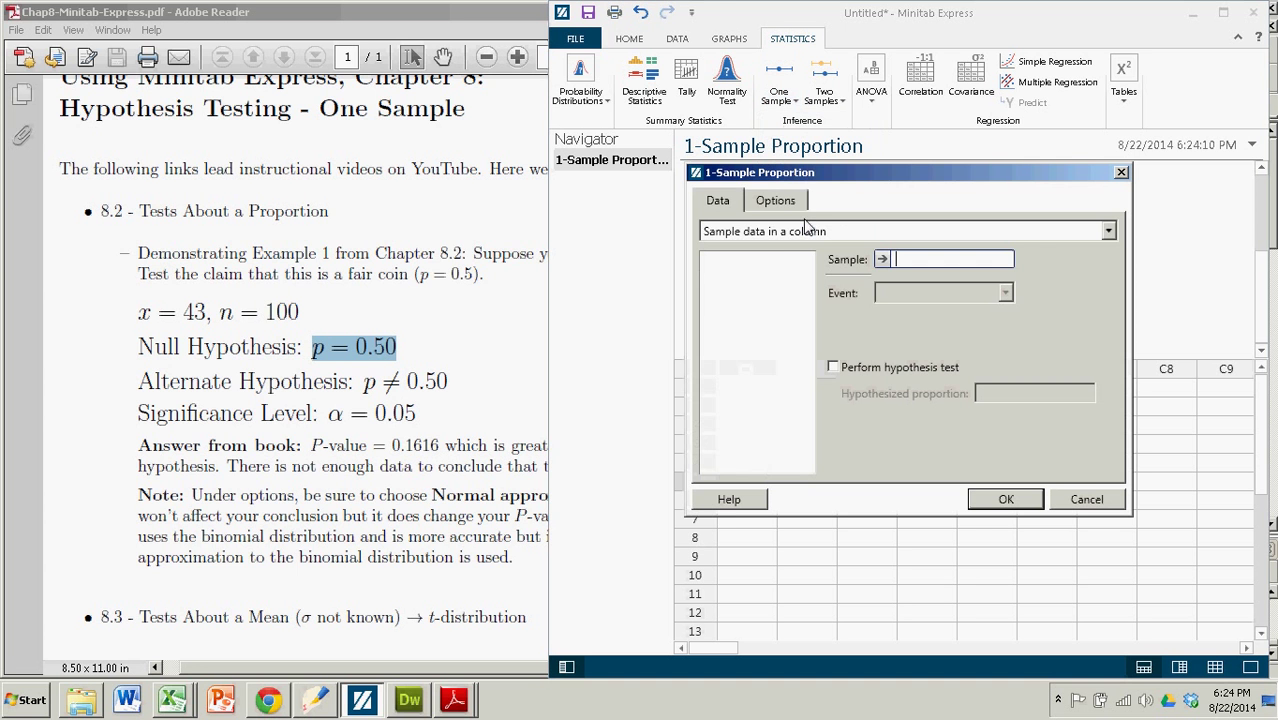
pyautogui.click(795, 204)
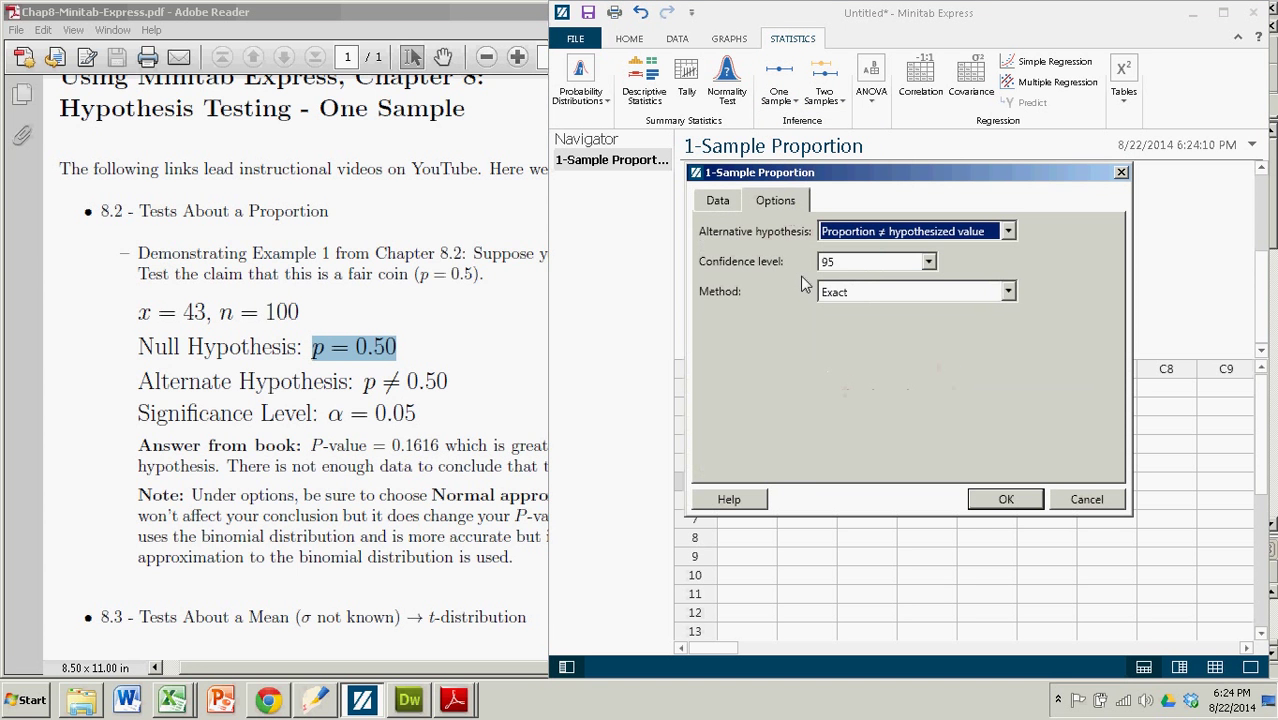
pyautogui.click(1003, 292)
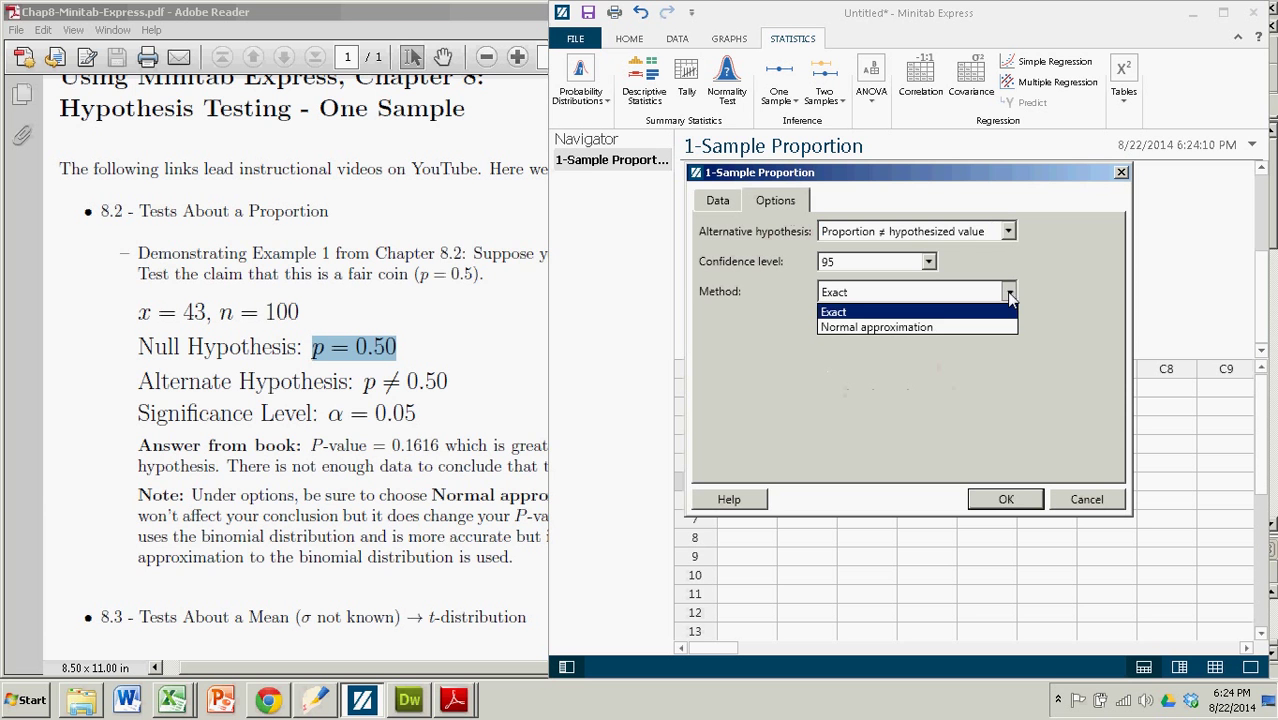
pyautogui.click(881, 324)
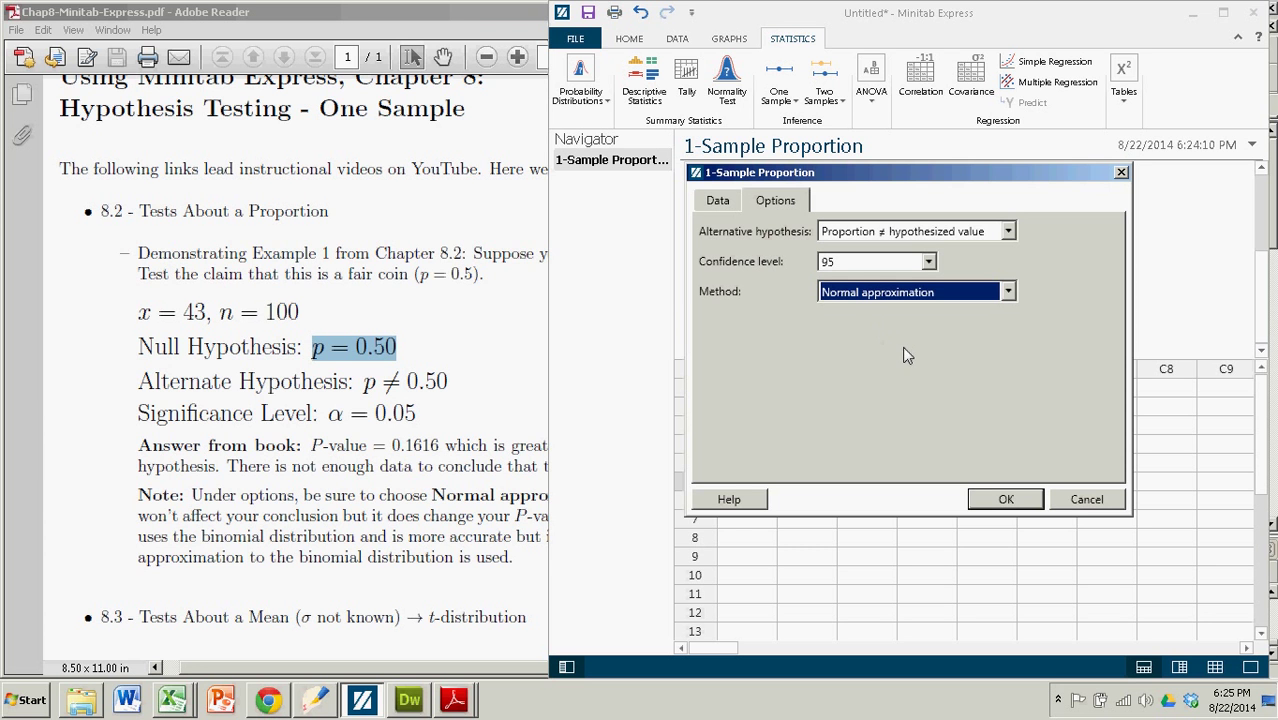
pyautogui.click(1082, 501)
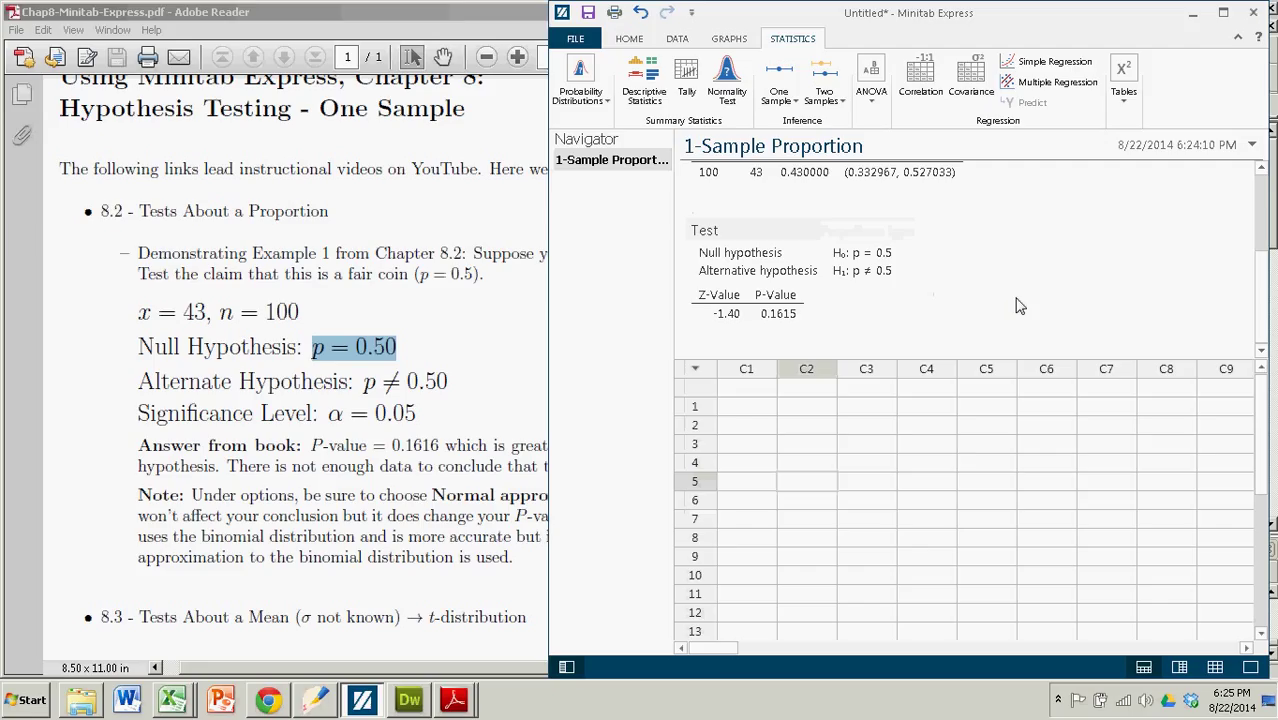